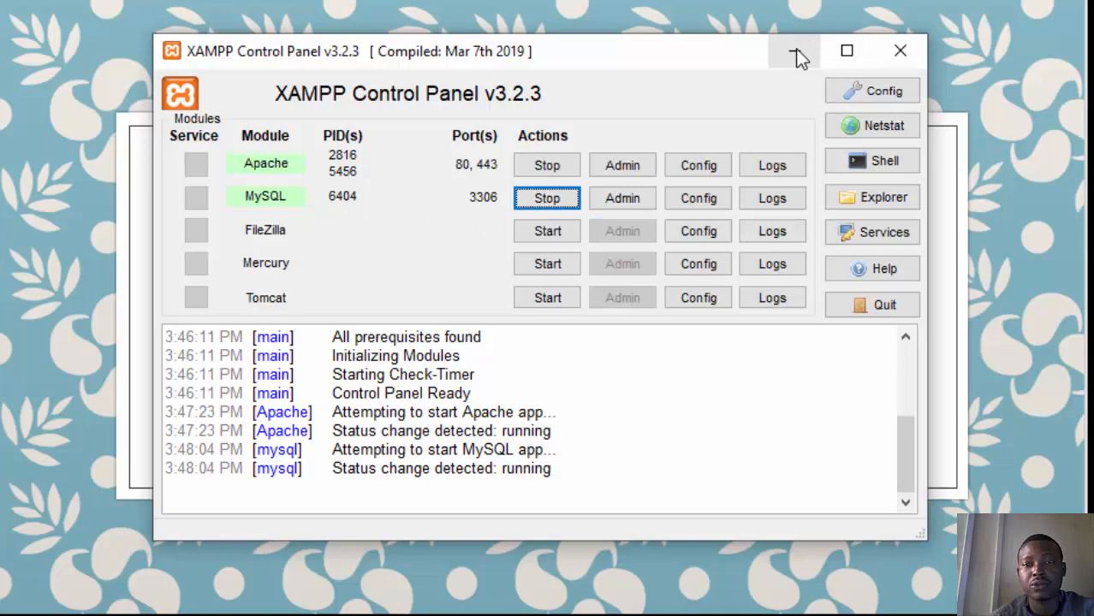
Step: Minimize the XAMPP control panel, switch to the Firefox browser and open localhost/dashboard/
left_click(793, 51)
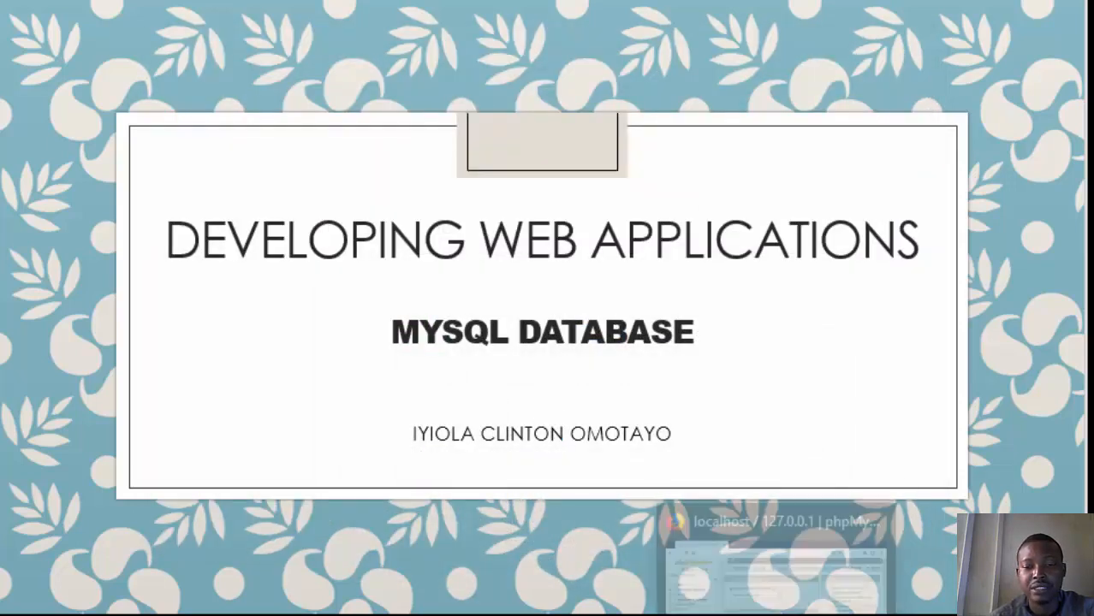
left_click(776, 615)
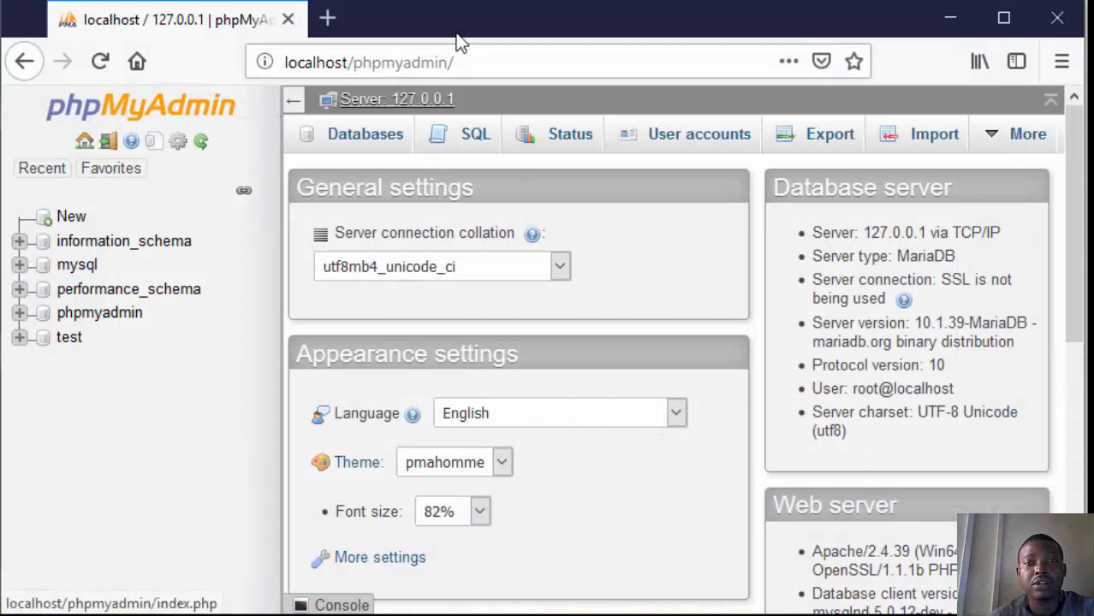
left_click_drag(479, 63, 354, 63)
type("dashboard/")
key("Return")
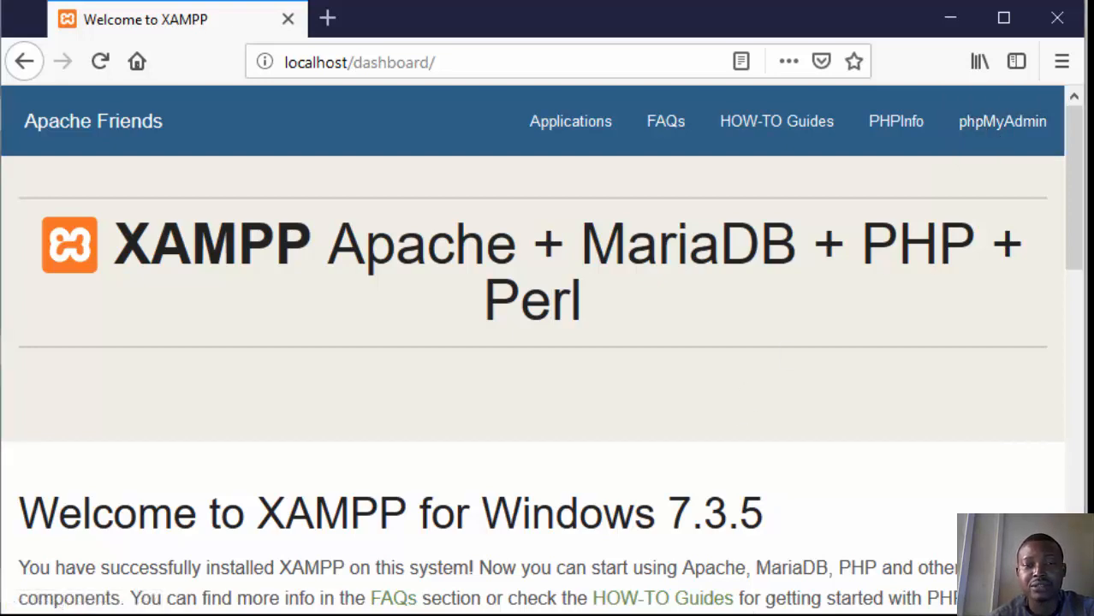
Step: Switch to the XAMPP control panel, stop the Apache module and minimize the control panel
key("alt+Tab")
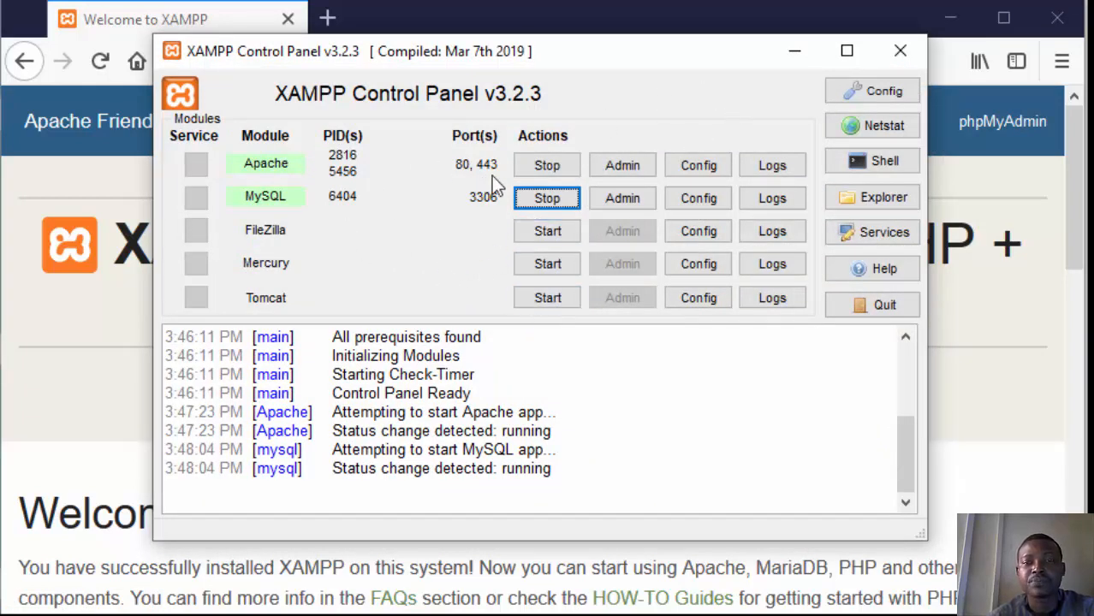
left_click(548, 167)
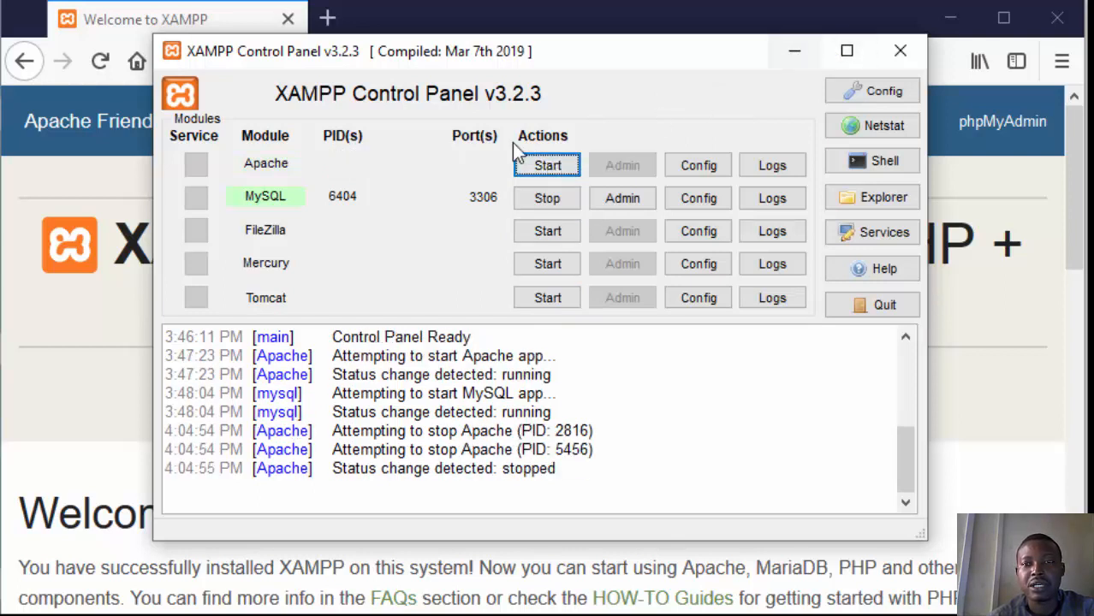
left_click(795, 53)
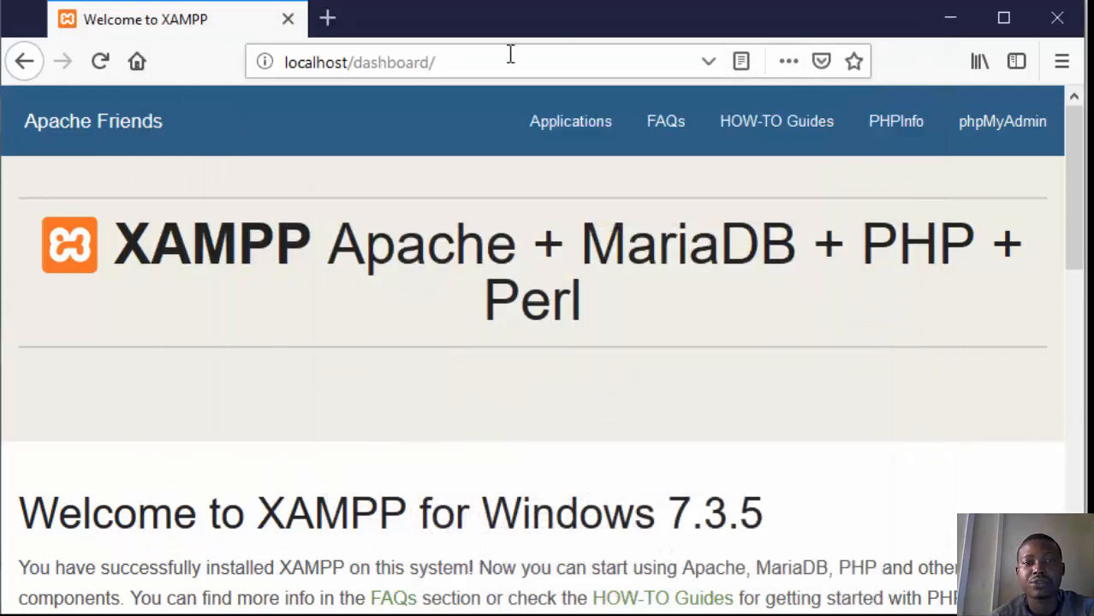
Step: Shorten the browser address to localhost and load it to test the connection with Apache stopped
left_click(435, 68)
left_click(434, 68)
key("BackSpace")
key("BackSpace")
key("BackSpace")
key("BackSpace")
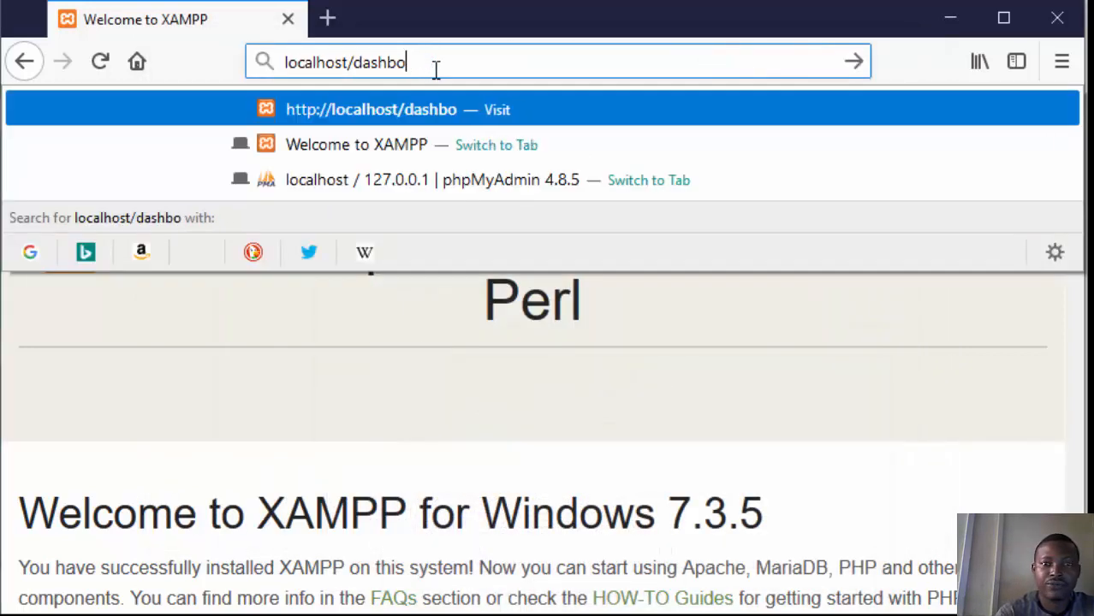
key("BackSpace")
key("BackSpace")
key("BackSpace")
key("BackSpace")
key("BackSpace")
key("BackSpace")
key("Return")
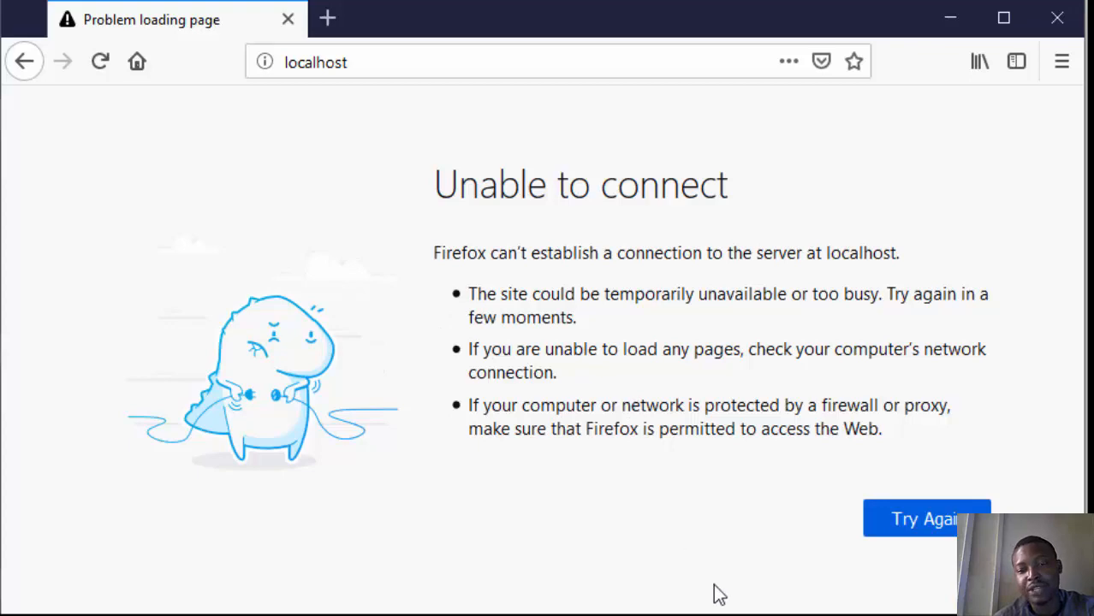
Step: Switch back to the XAMPP control panel and start the Apache module again
left_click(712, 614)
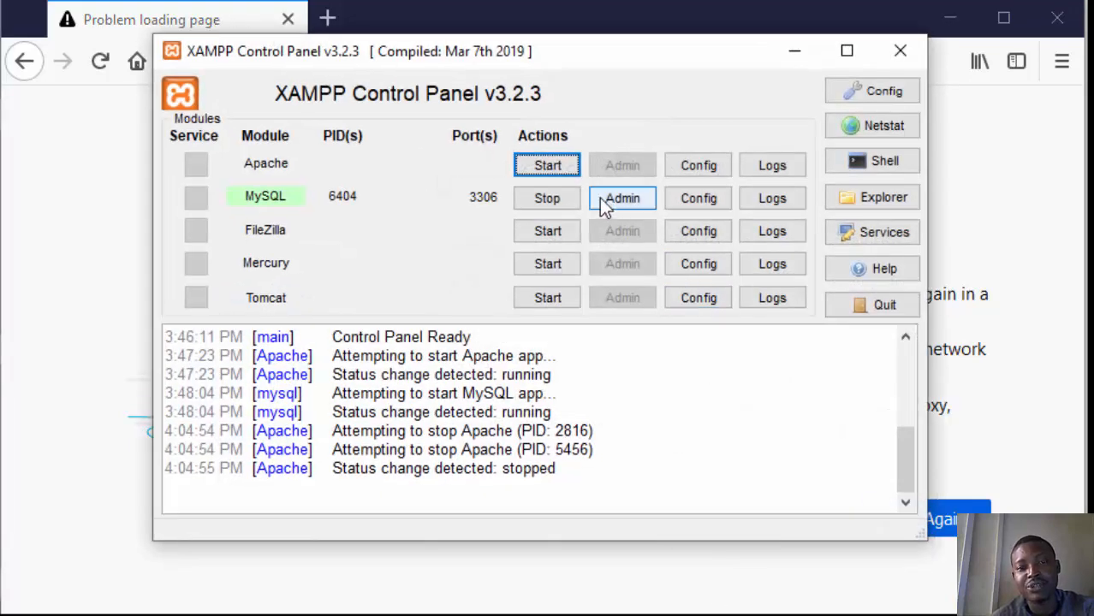
left_click(793, 59)
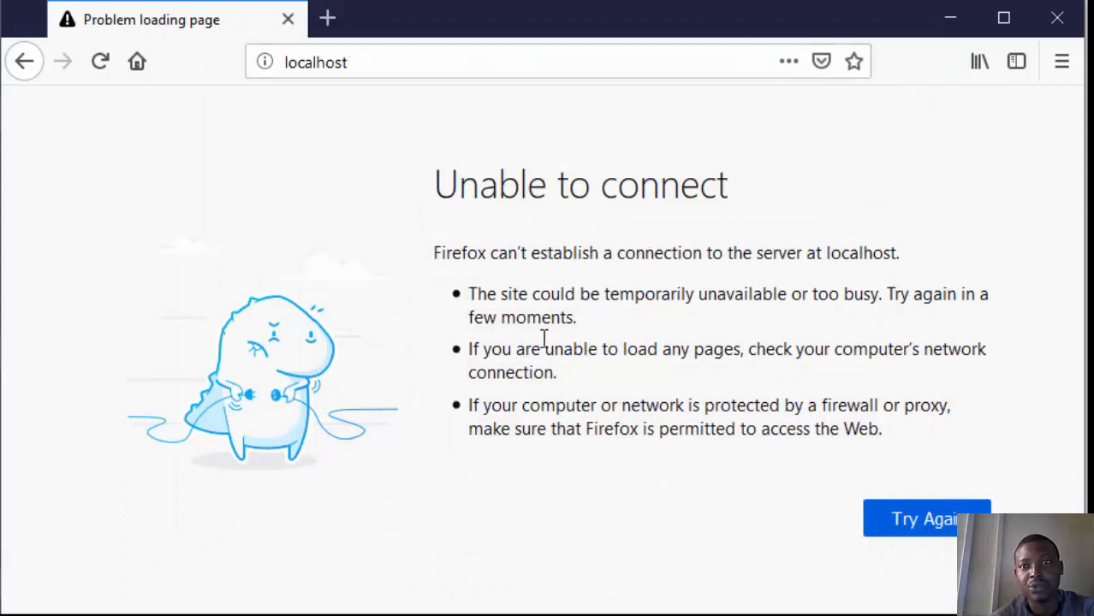
left_click(723, 615)
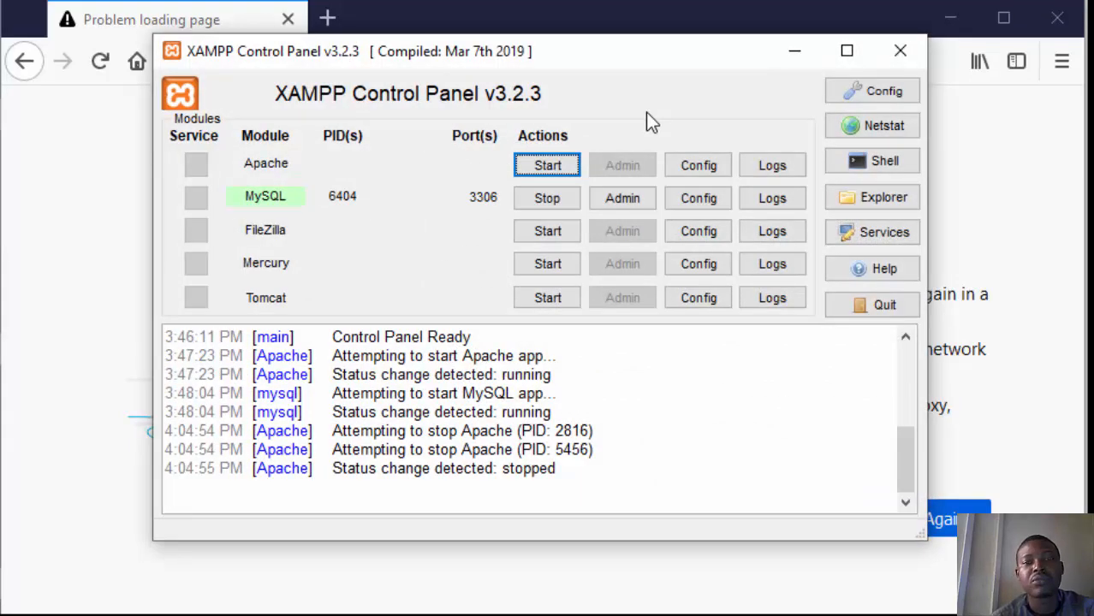
left_click(548, 165)
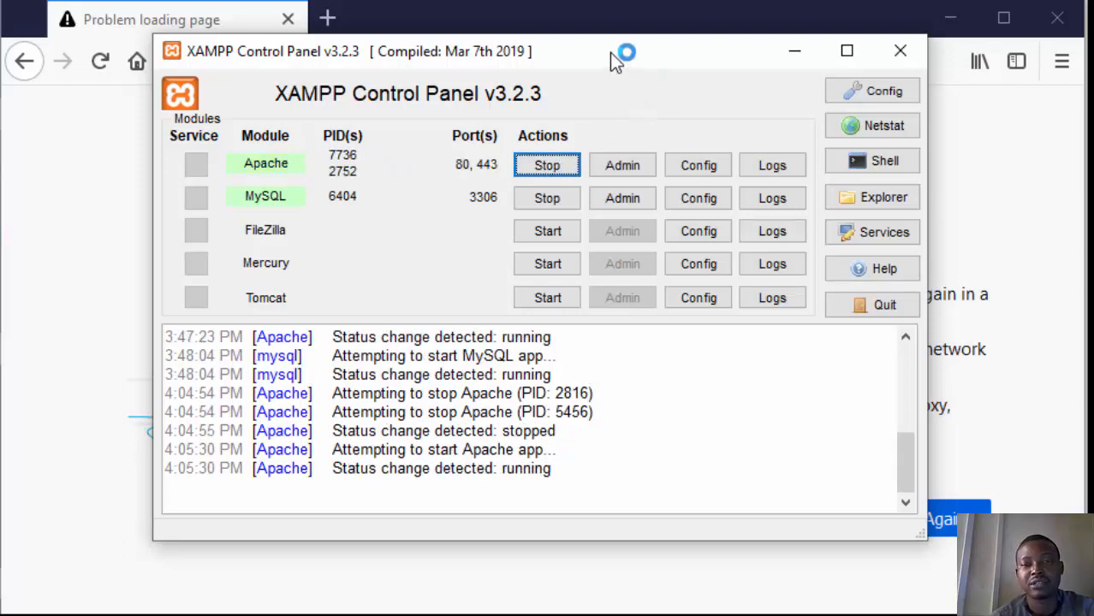
Step: Stop the MySQL module in the XAMPP control panel and minimize the control panel
left_click_drag(610, 52, 627, 92)
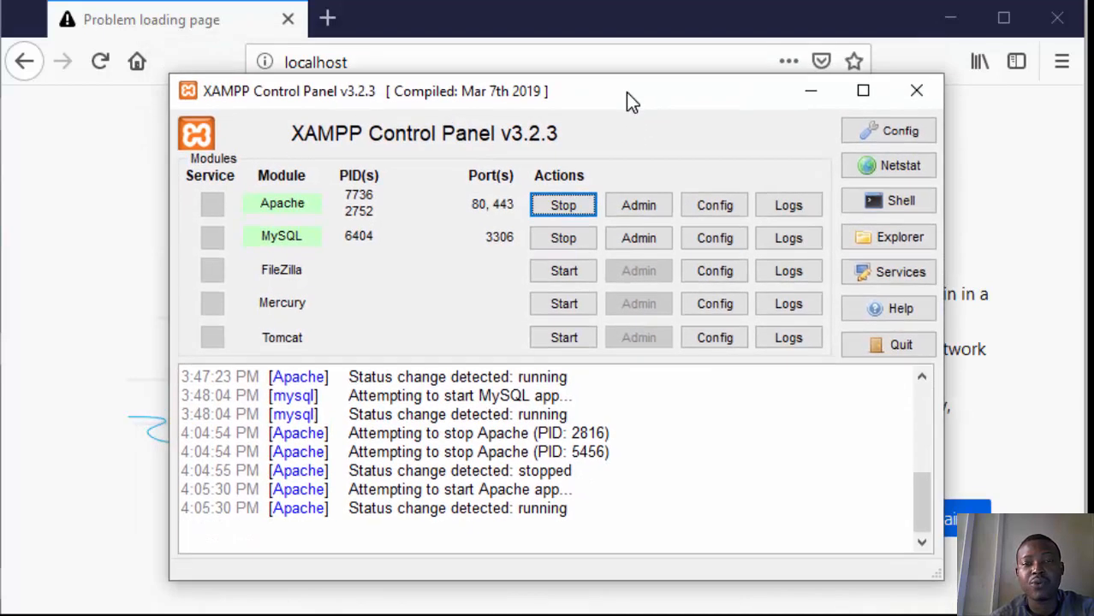
left_click(564, 239)
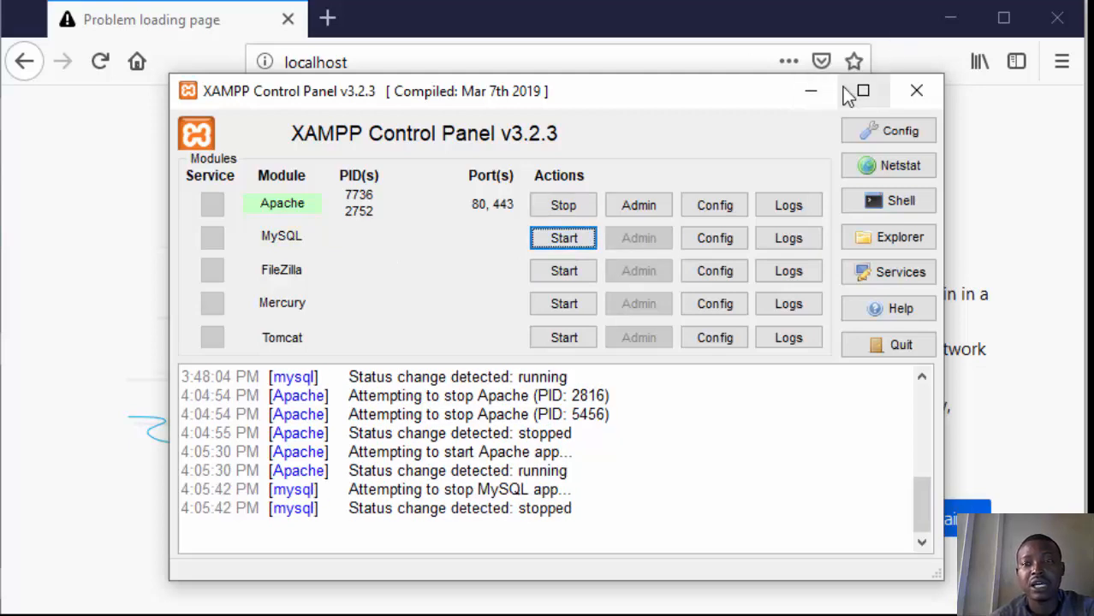
left_click(811, 89)
Step: Reload localhost in the browser and open phpMyAdmin from the XAMPP dashboard to test it with MySQL stopped
left_click(478, 69)
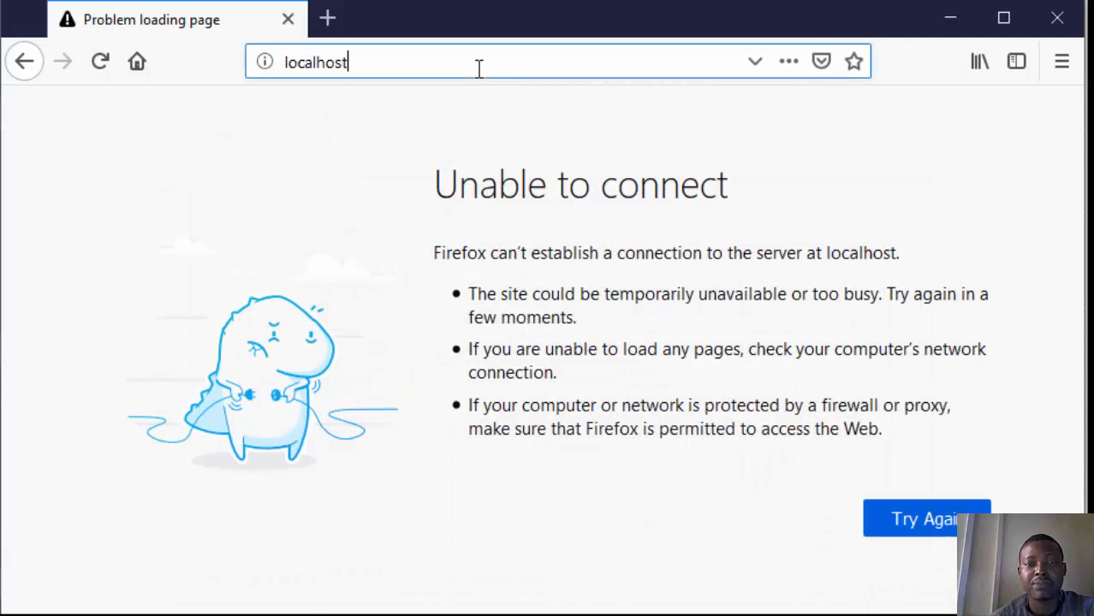
key("Return")
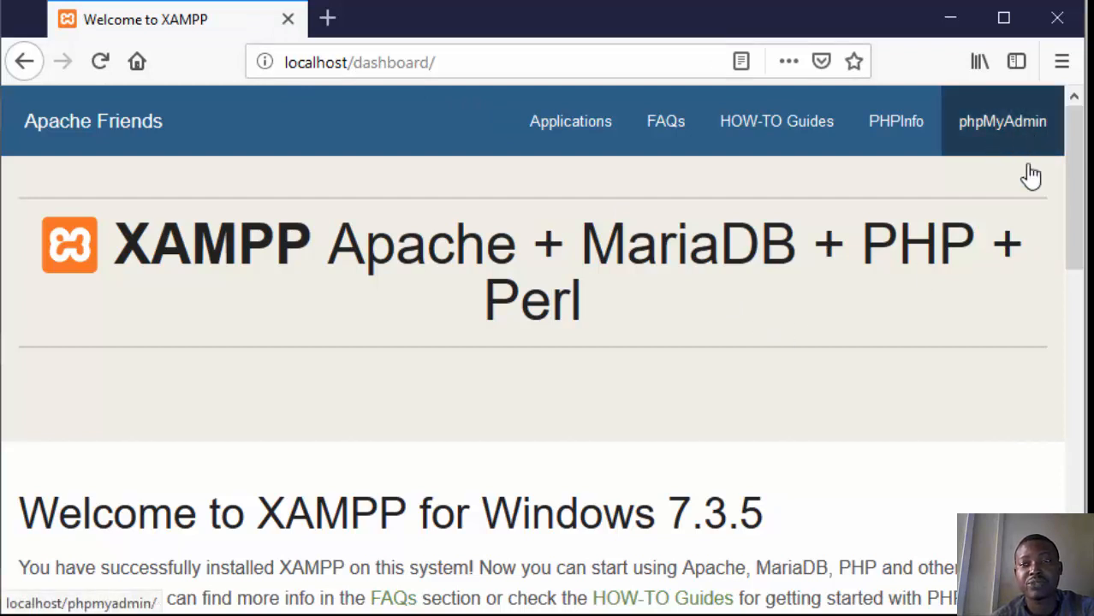
left_click(993, 129)
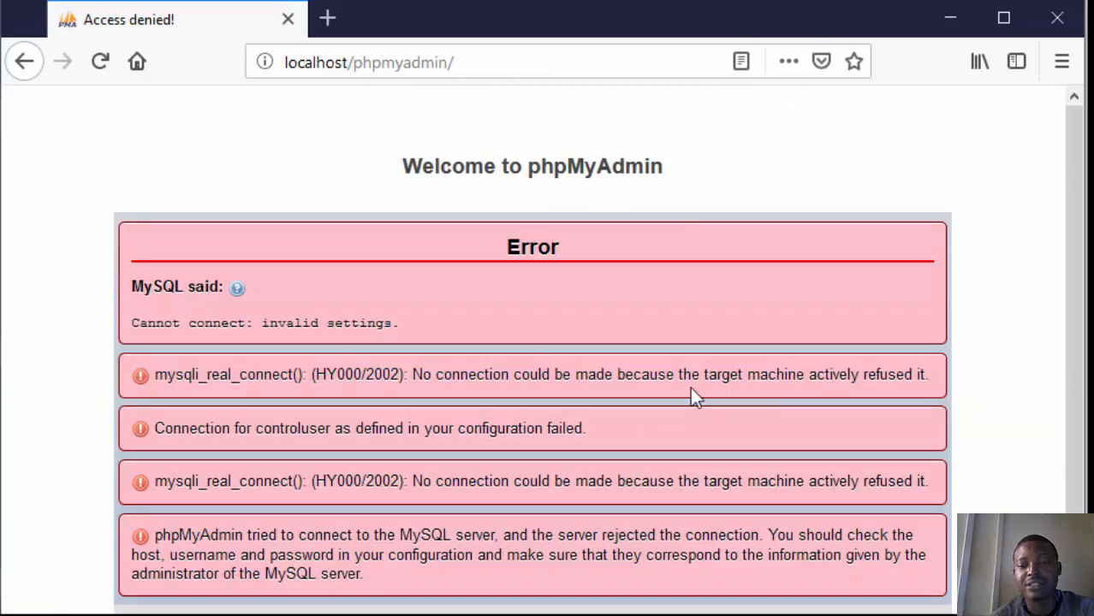
Step: Start the MySQL module again in the XAMPP control panel and reload localhost/phpmyadmin/ in the browser
key("alt+Tab")
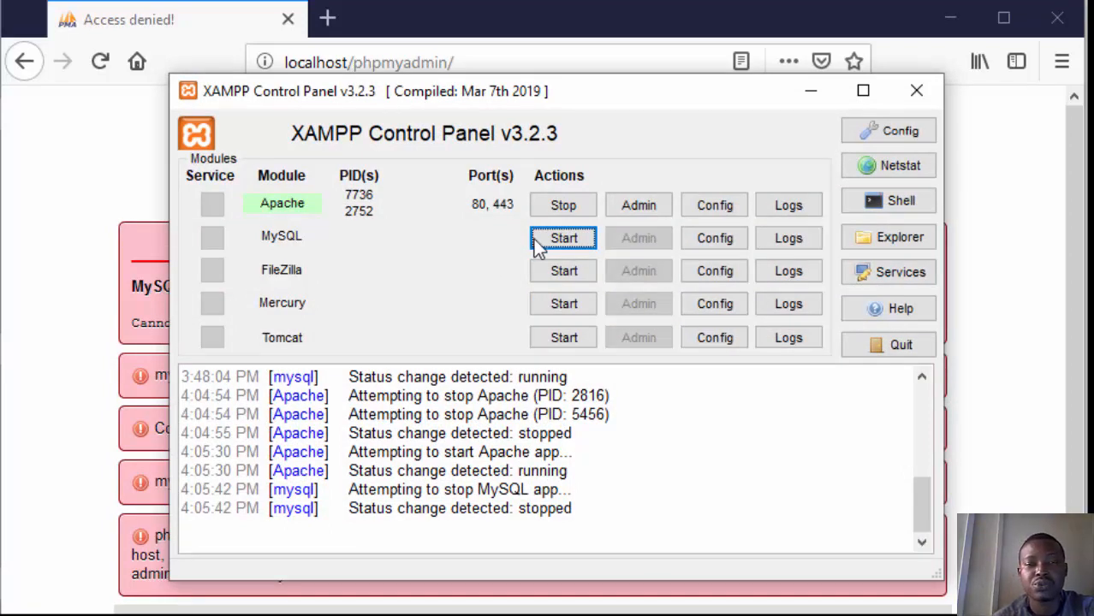
left_click(564, 237)
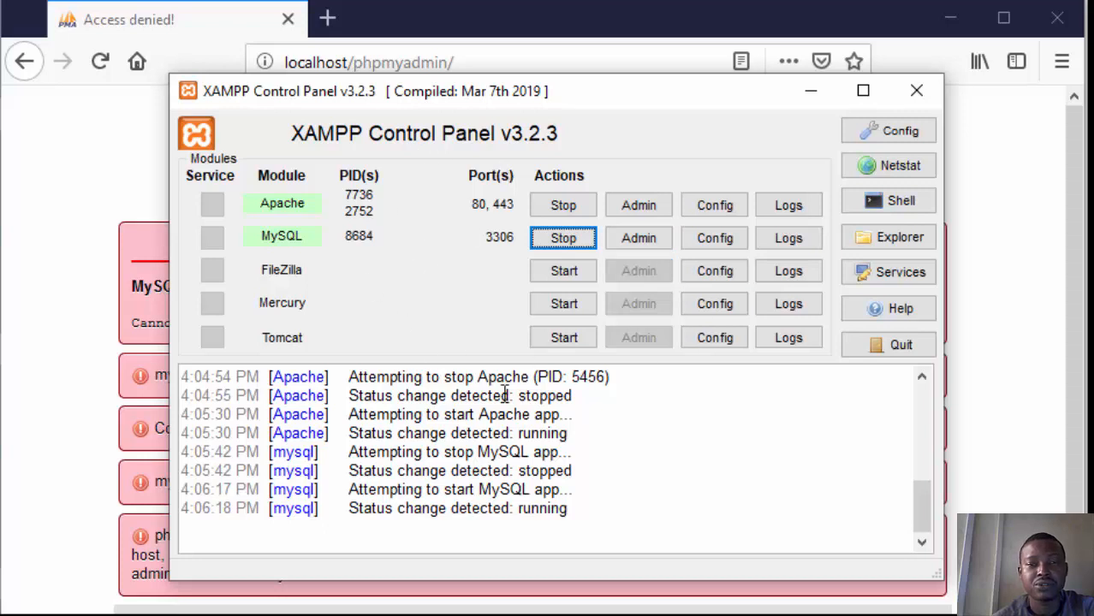
left_click(53, 213)
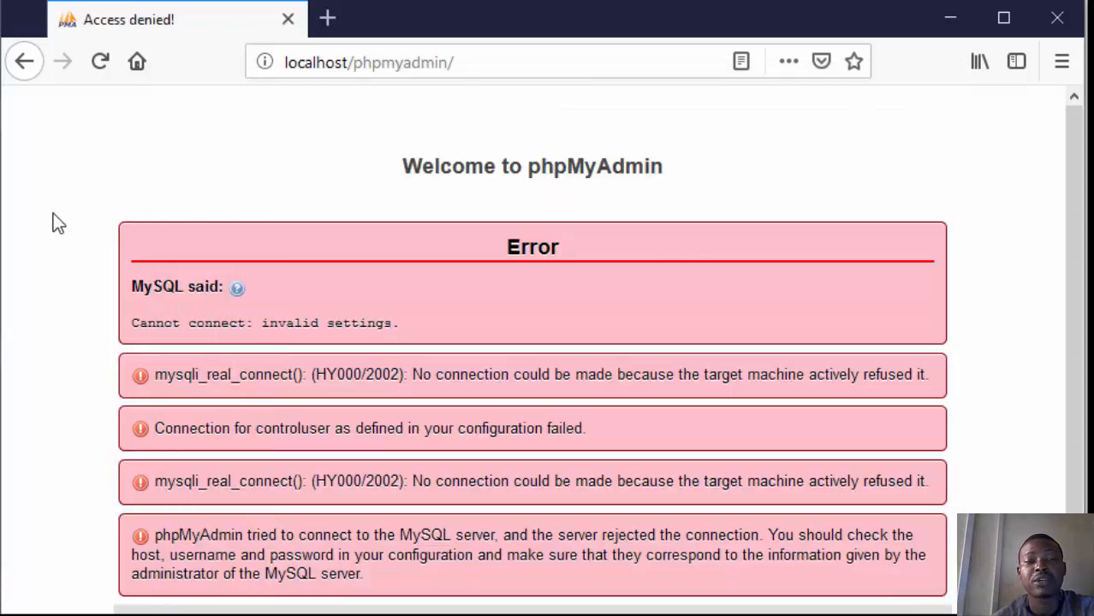
left_click(503, 55)
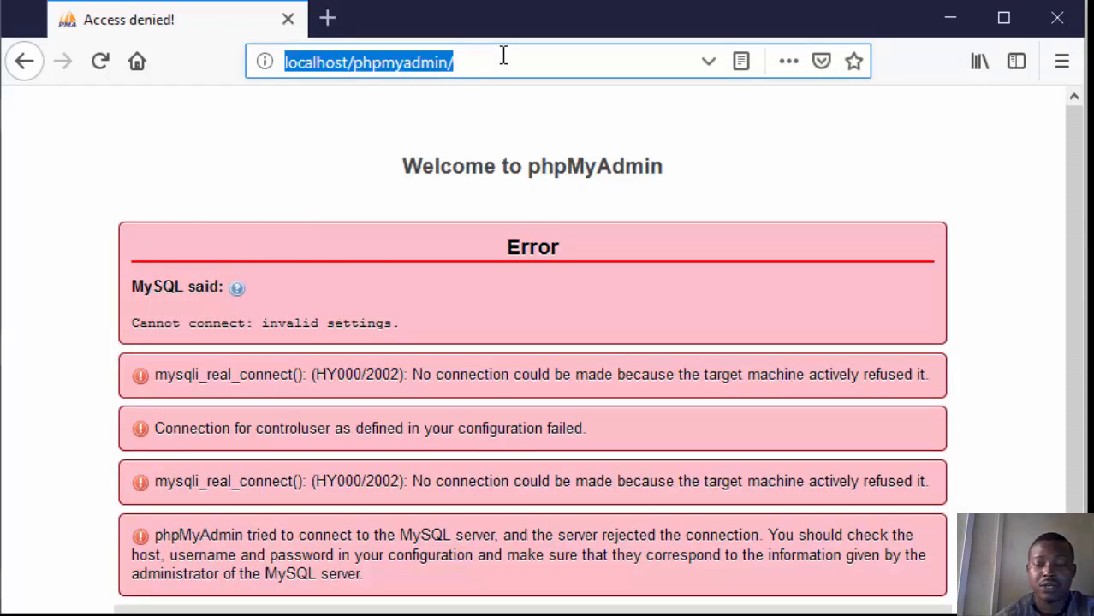
key("Return")
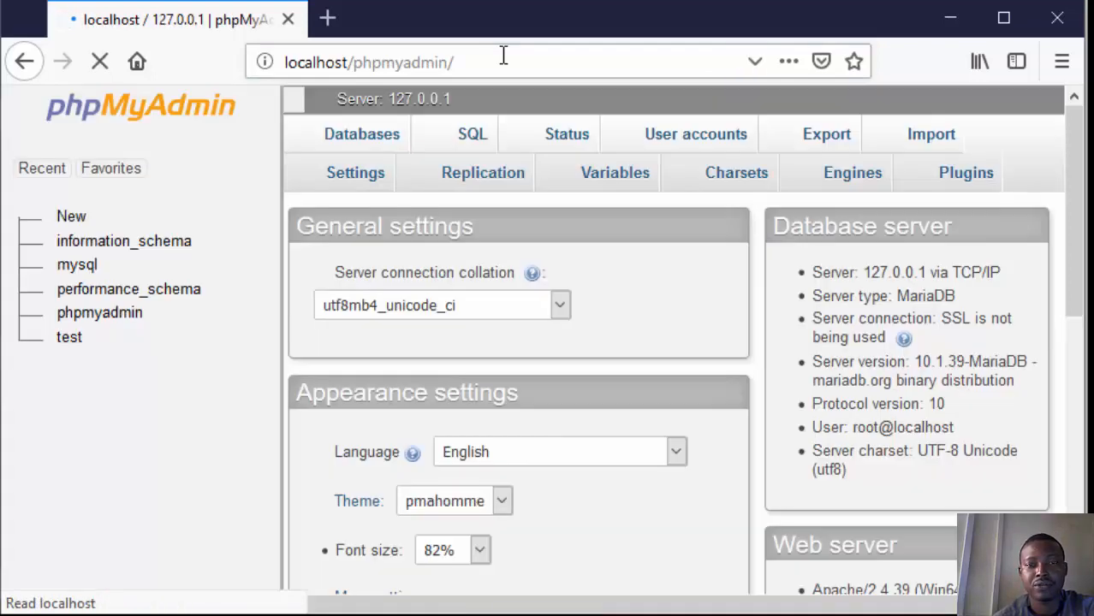
Step: Create a new database named school on the phpMyAdmin server
scroll(556, 103, "down", 2)
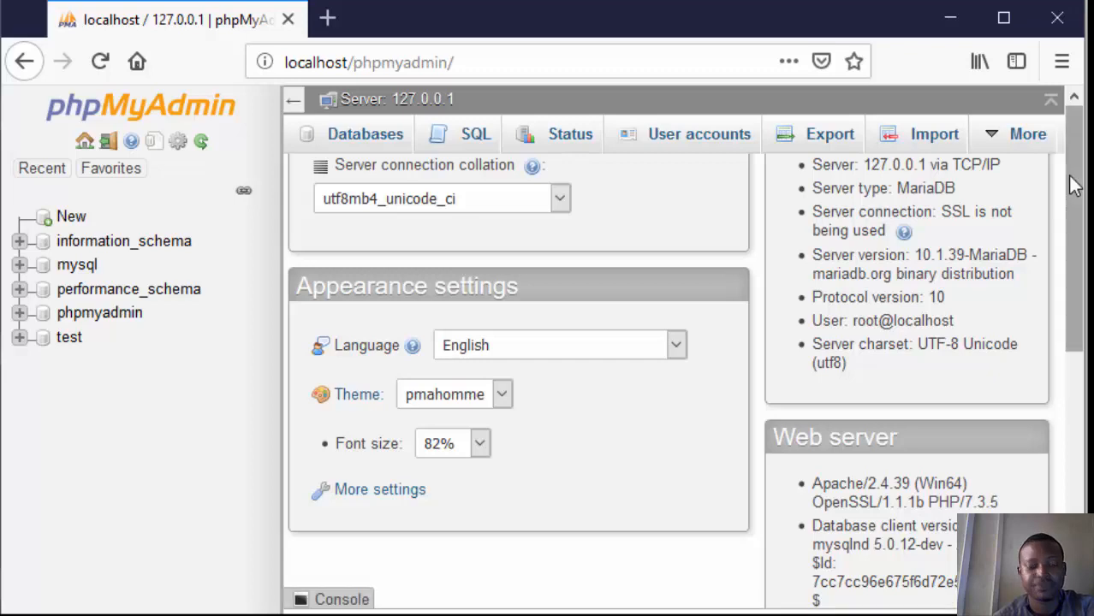
scroll(1074, 187, "up", 2)
left_click_drag(1074, 186, 1078, 148)
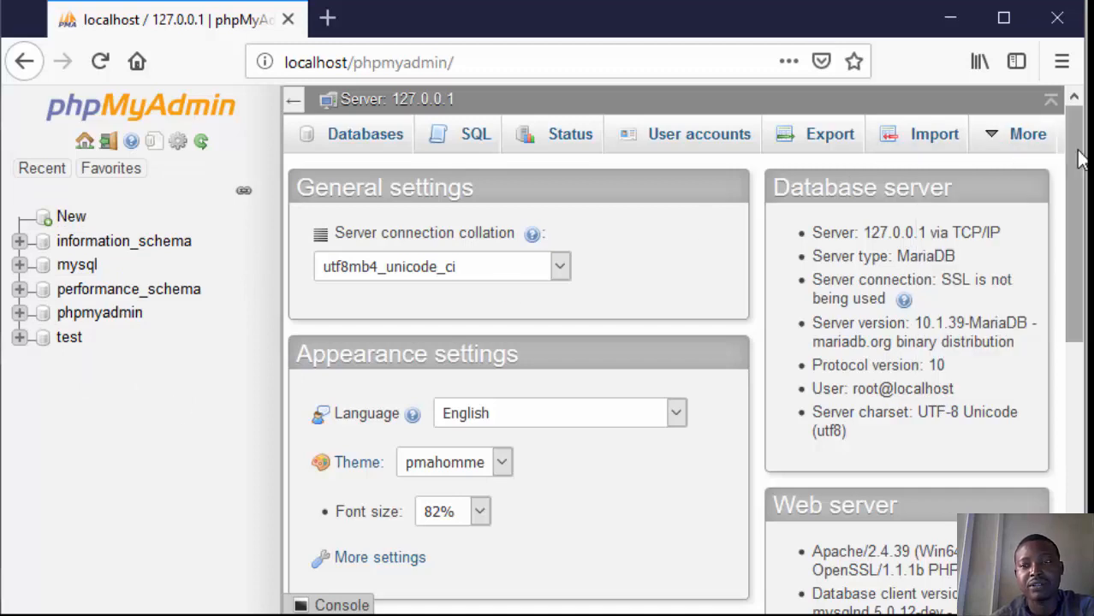
left_click_drag(1080, 158, 1075, 114)
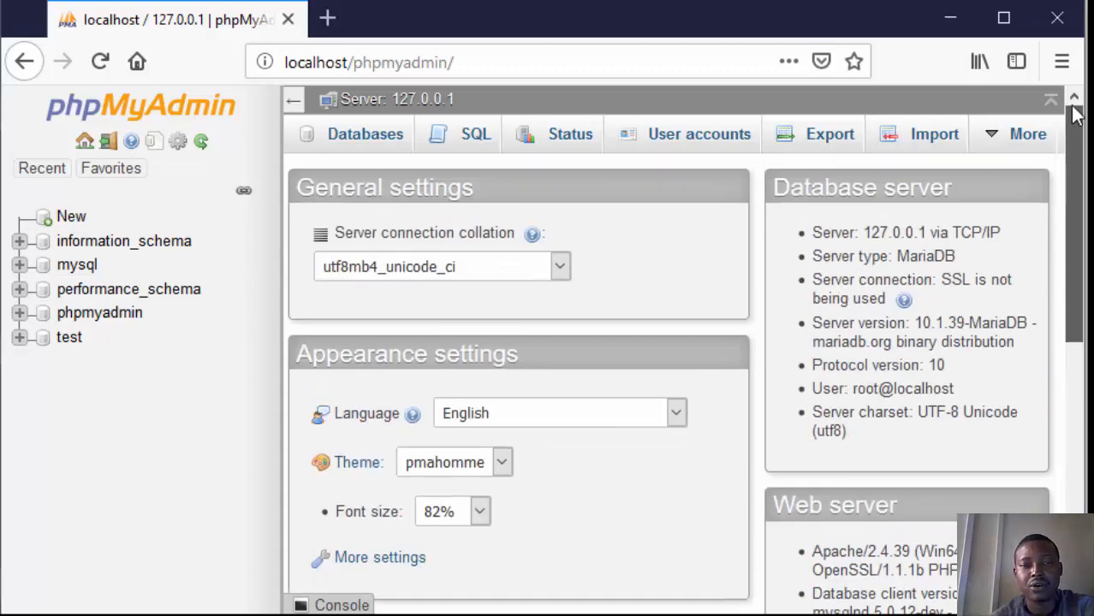
left_click(369, 144)
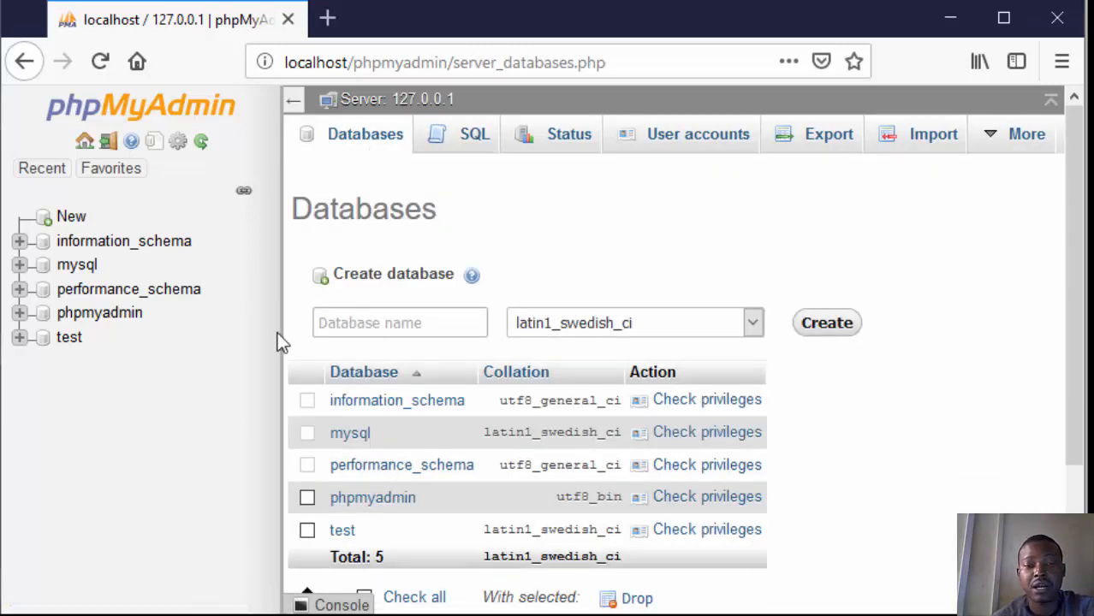
left_click(367, 325)
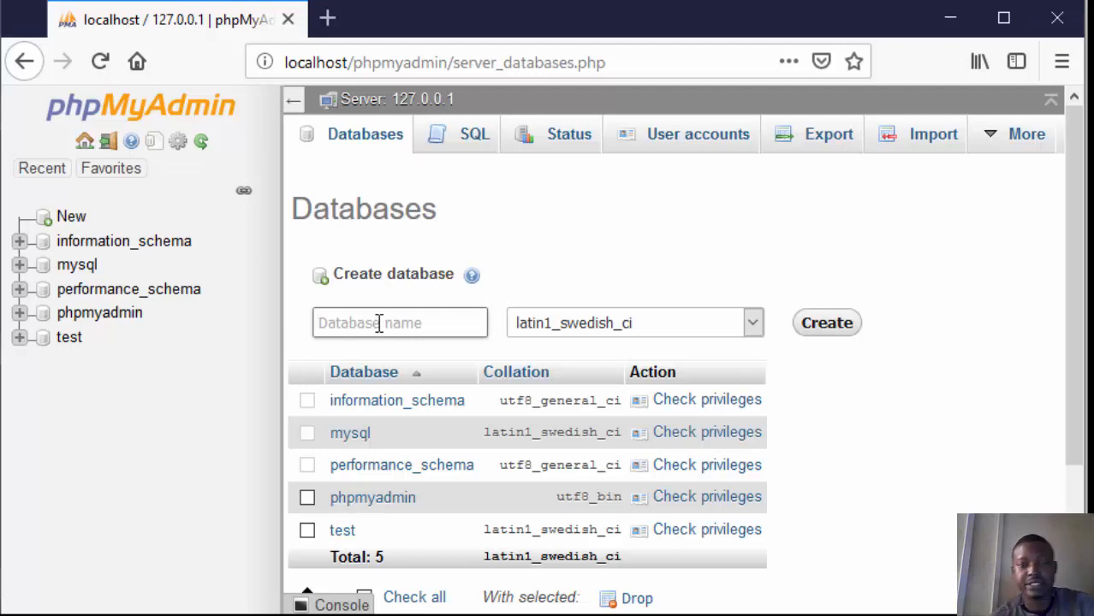
type("school")
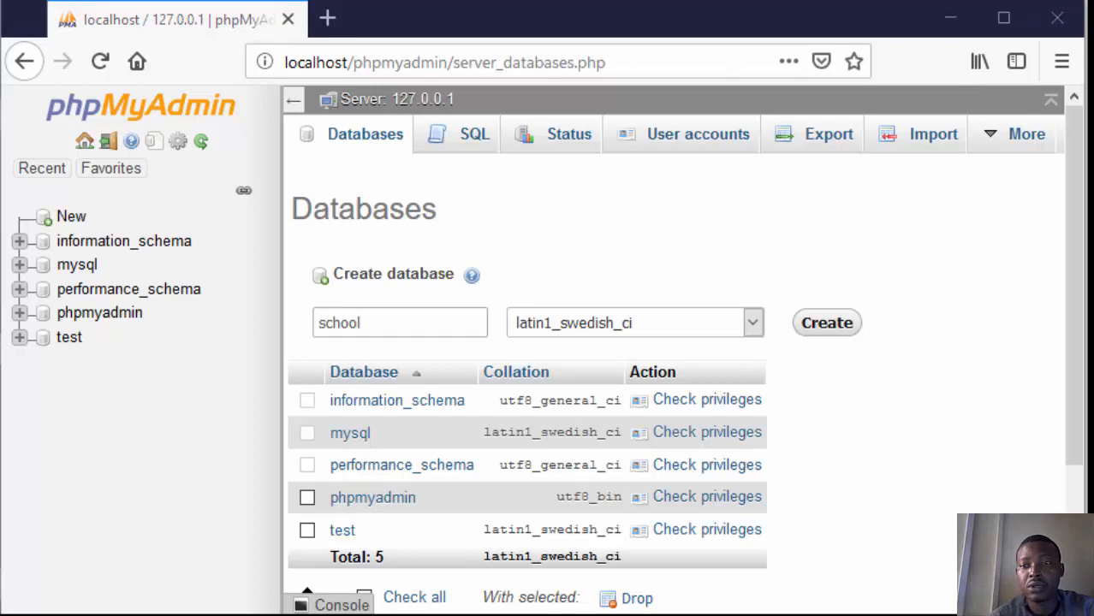
left_click_drag(1076, 230, 1064, 191)
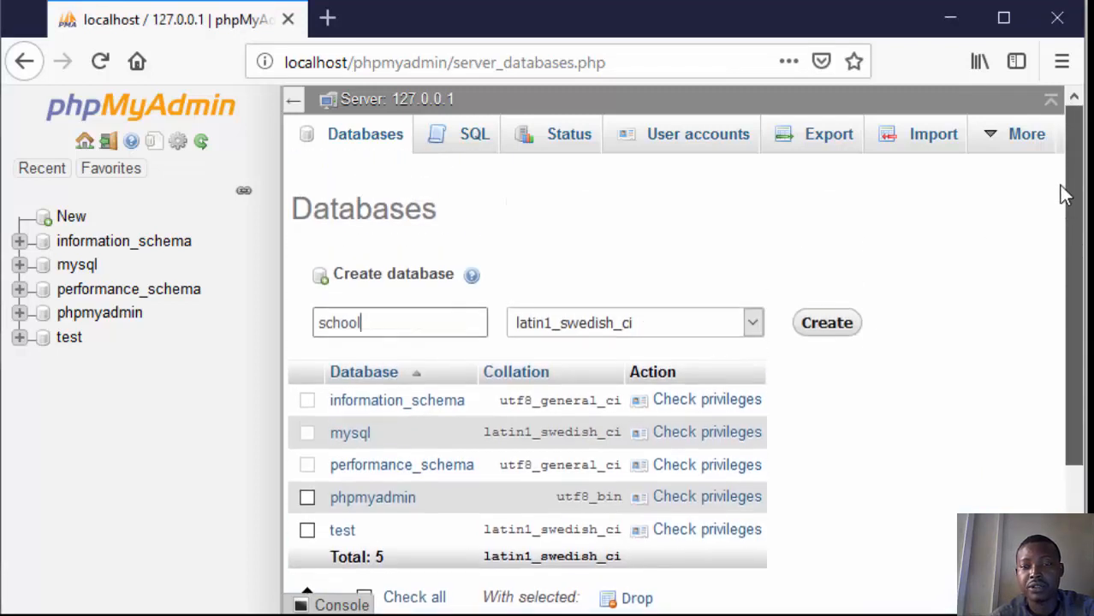
left_click(827, 330)
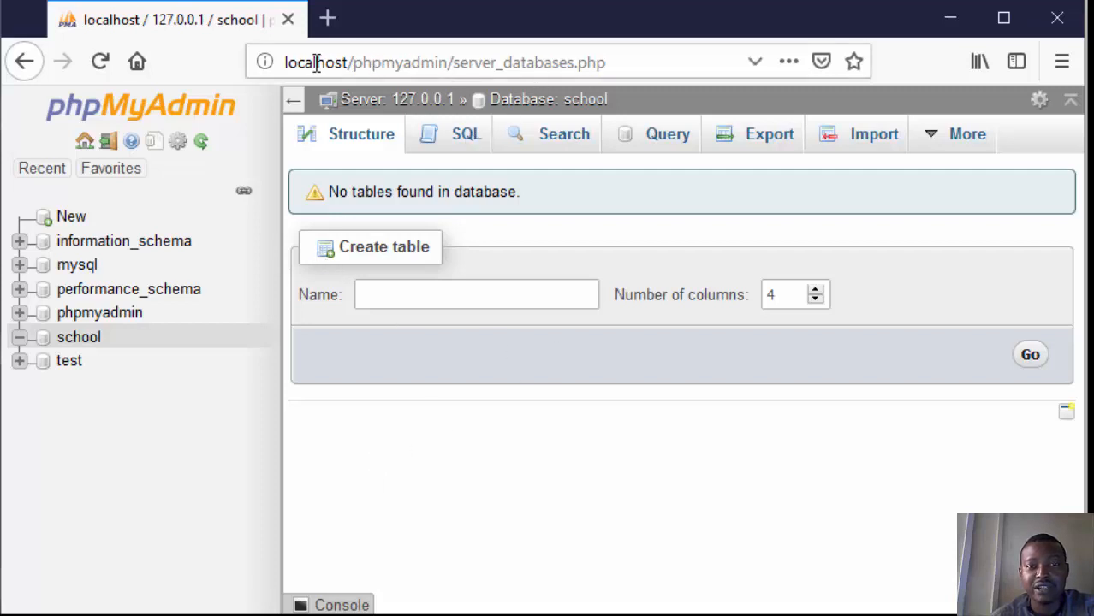
Step: Enter student_record as the name of a new table in the school database
left_click_drag(286, 62, 455, 47)
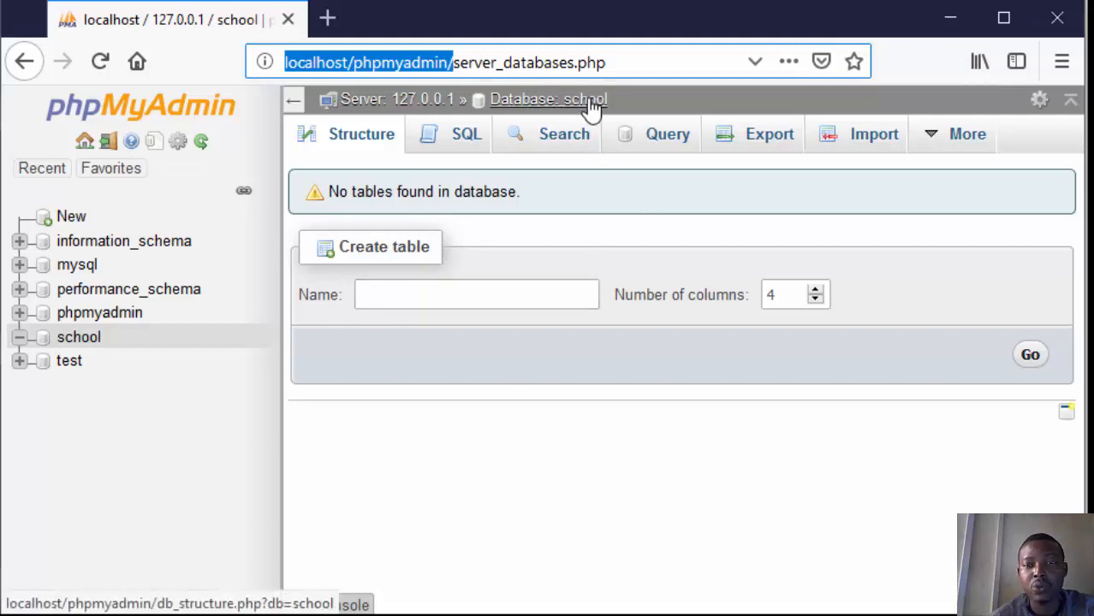
left_click(454, 300)
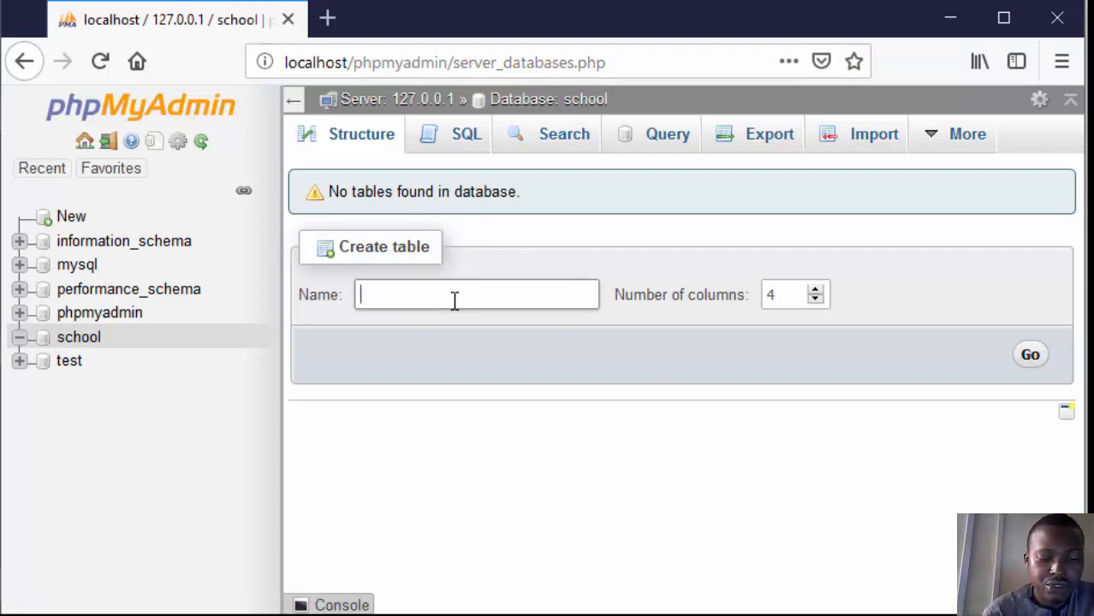
type("student")
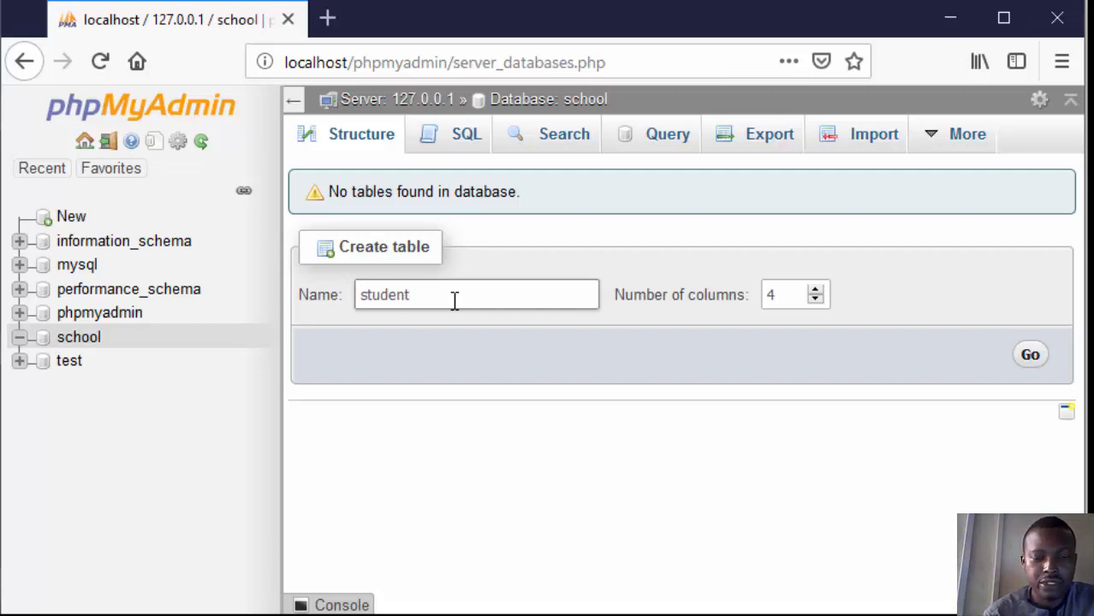
type("_record")
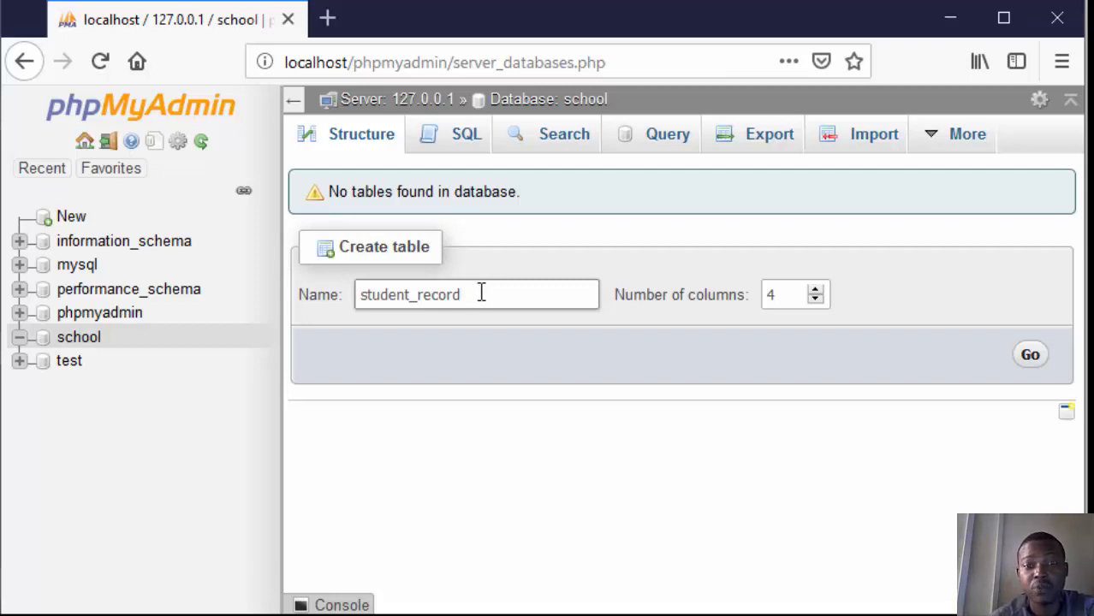
Step: Remove the underscore from the new table's name so that it reads studentrecord
left_click(418, 297)
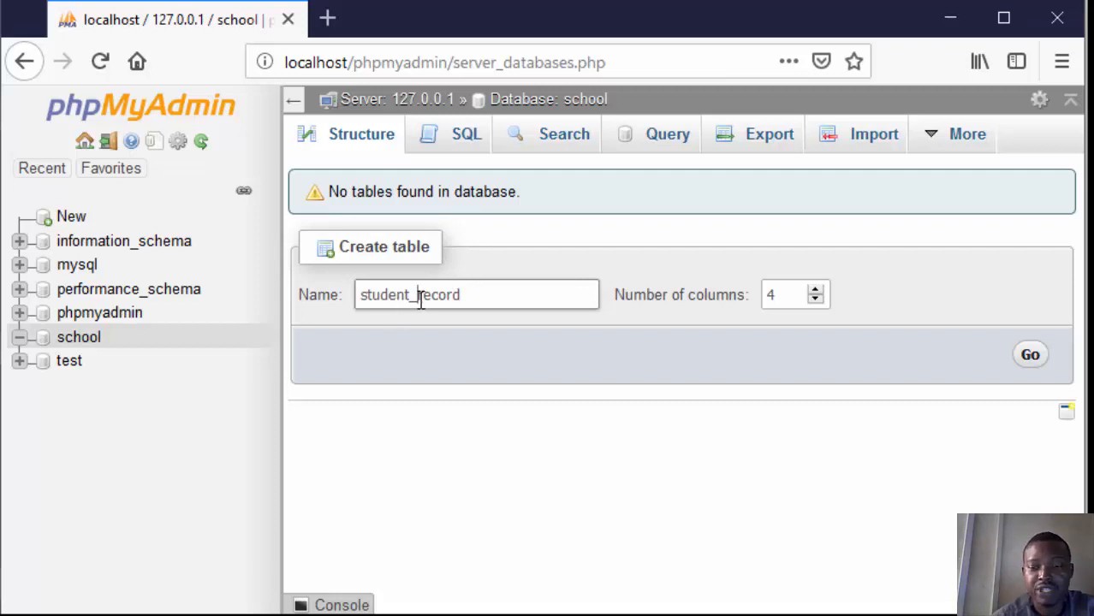
key("BackSpace")
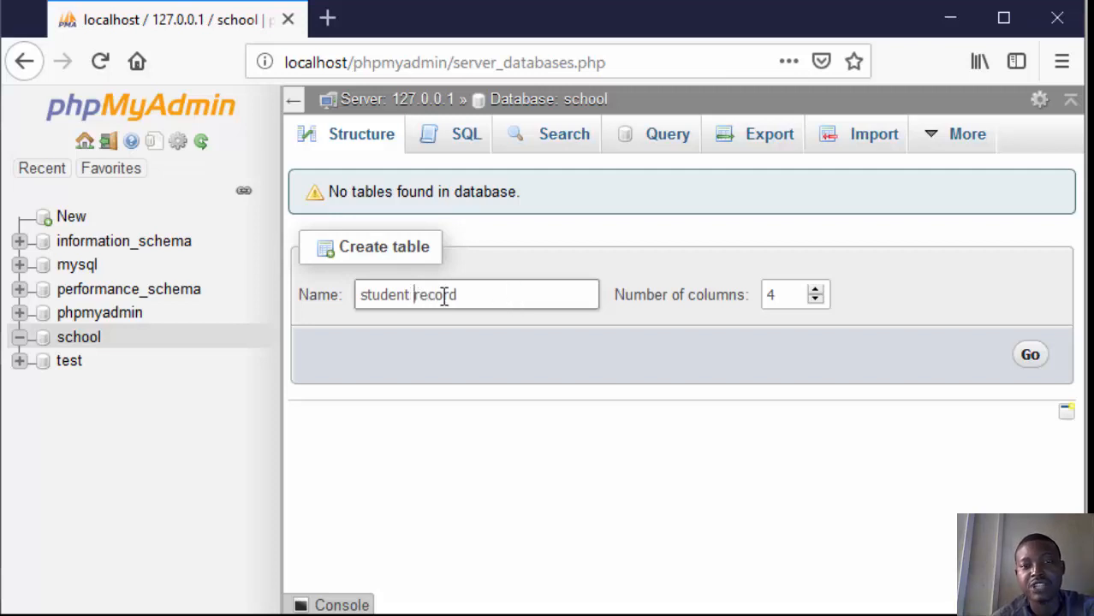
key("BackSpace")
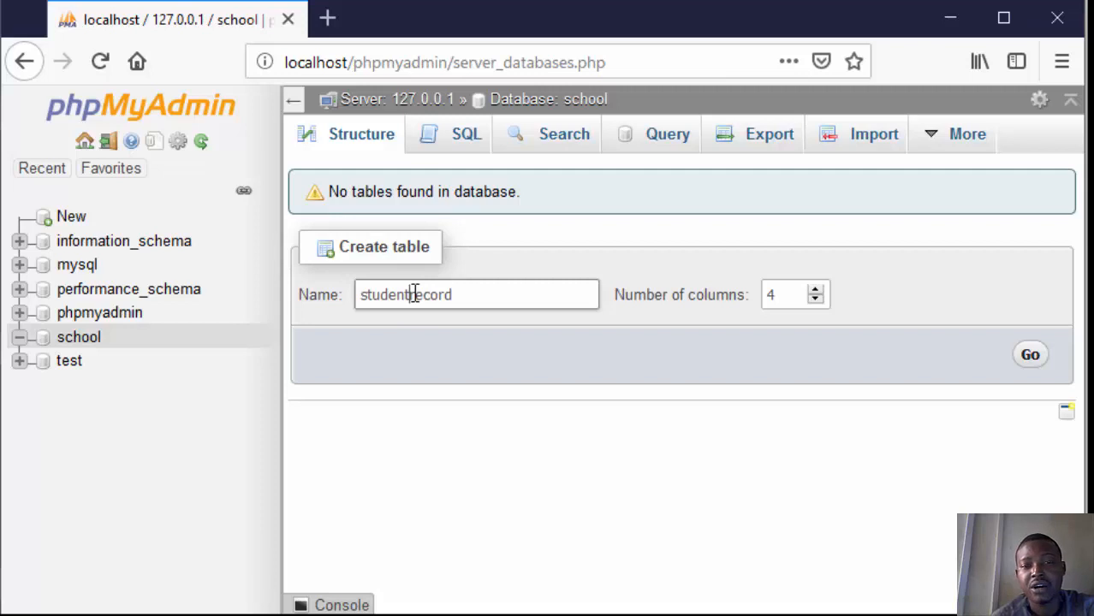
Step: Try the table names 3studentrecord and studentrecord67, removing the added digits each time
left_click(362, 297)
type("3")
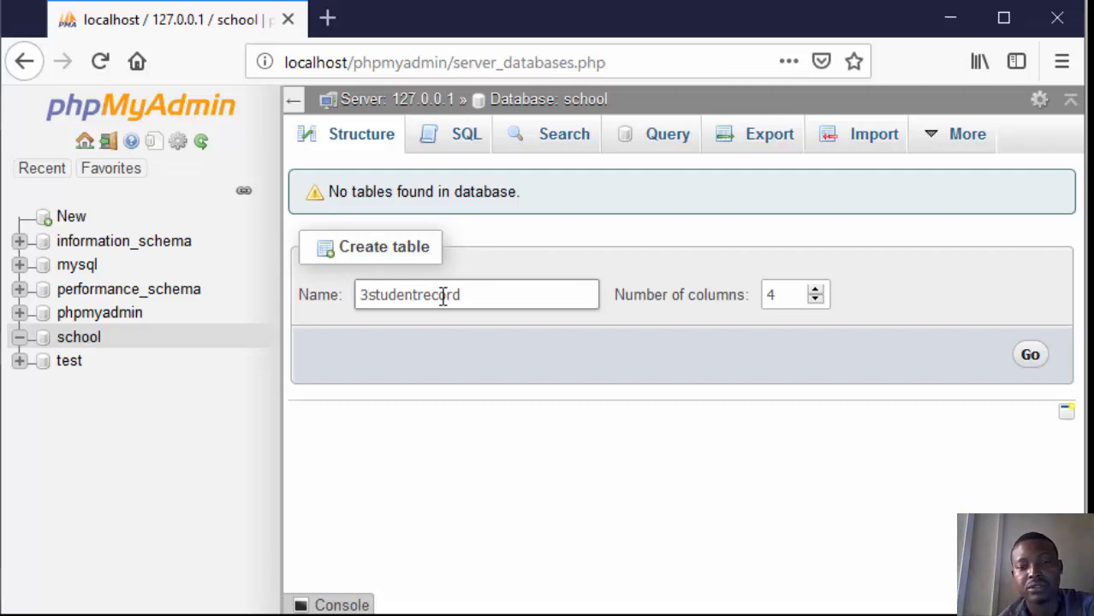
key("BackSpace")
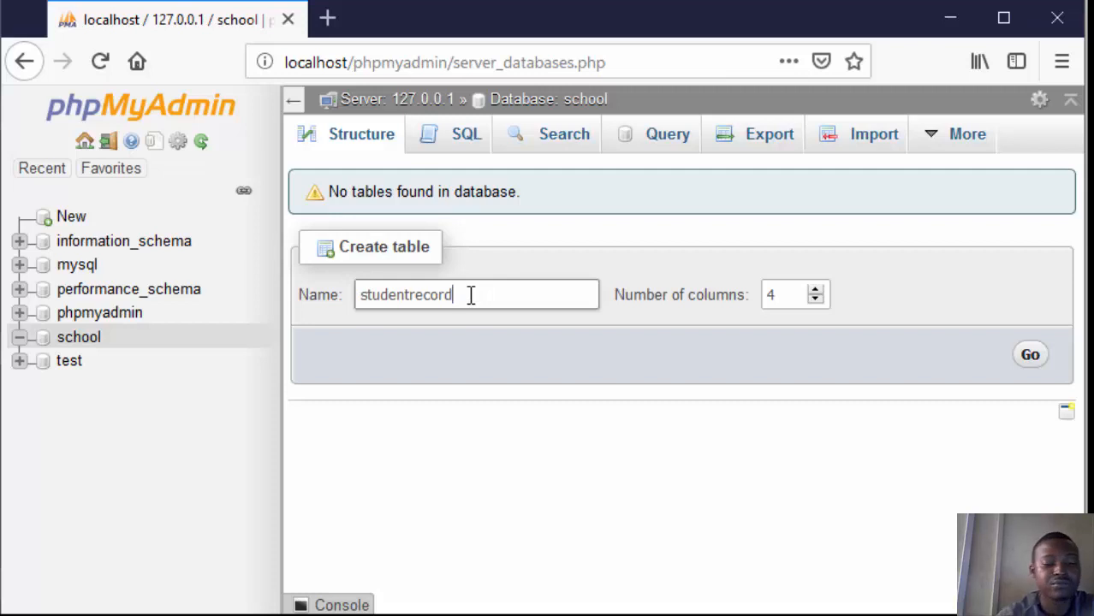
type("67")
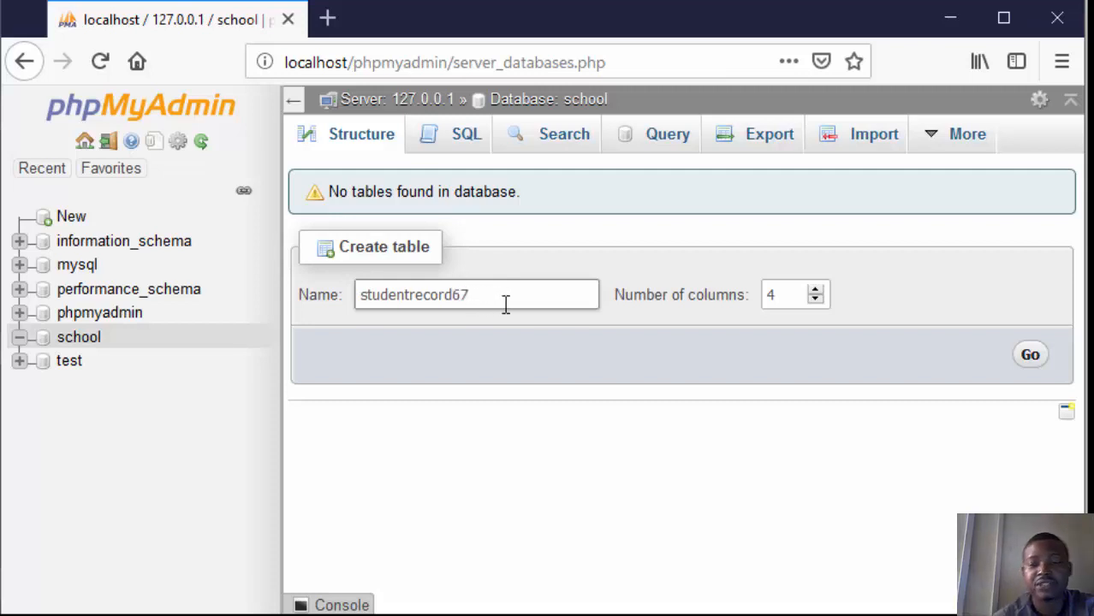
key("BackSpace")
key("BackSpace")
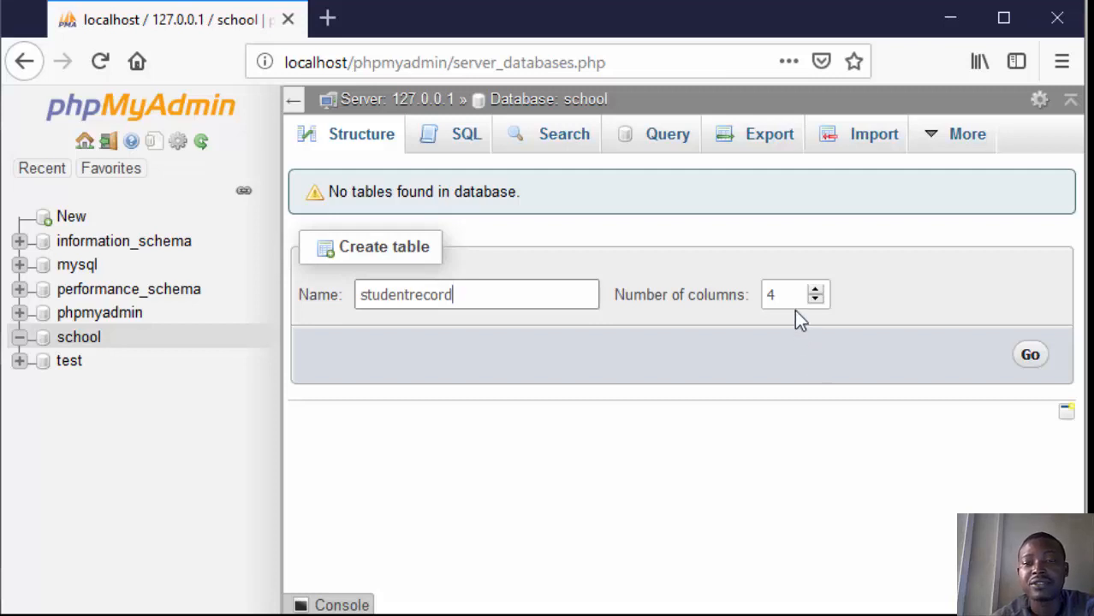
Step: Set the table to 5 columns, proceed to its column definitions, and narrow the navigation panel to make room for them
left_click(815, 290)
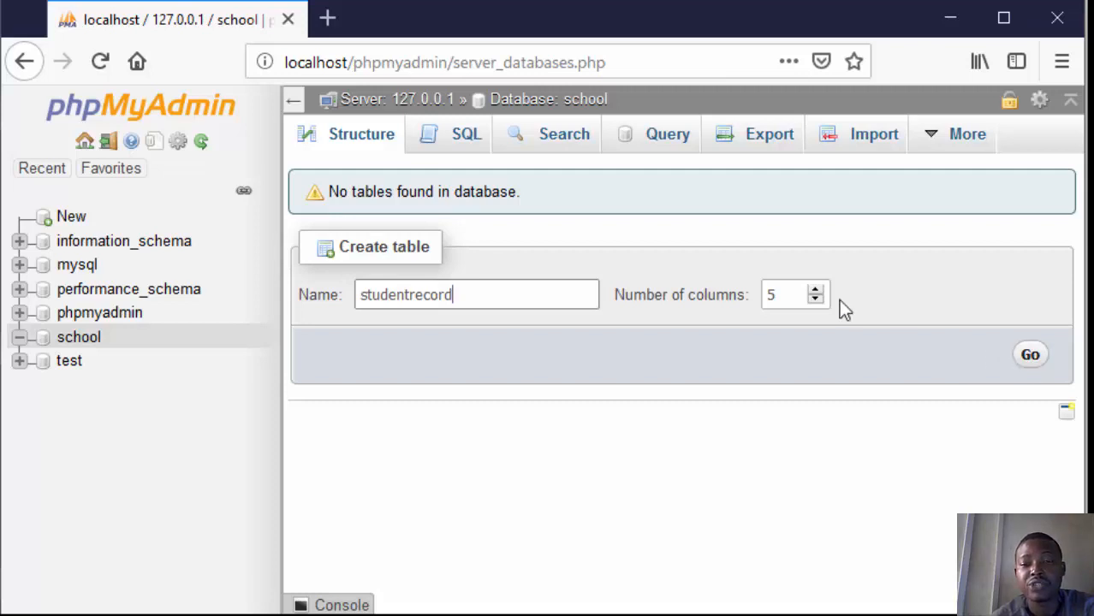
left_click(1027, 361)
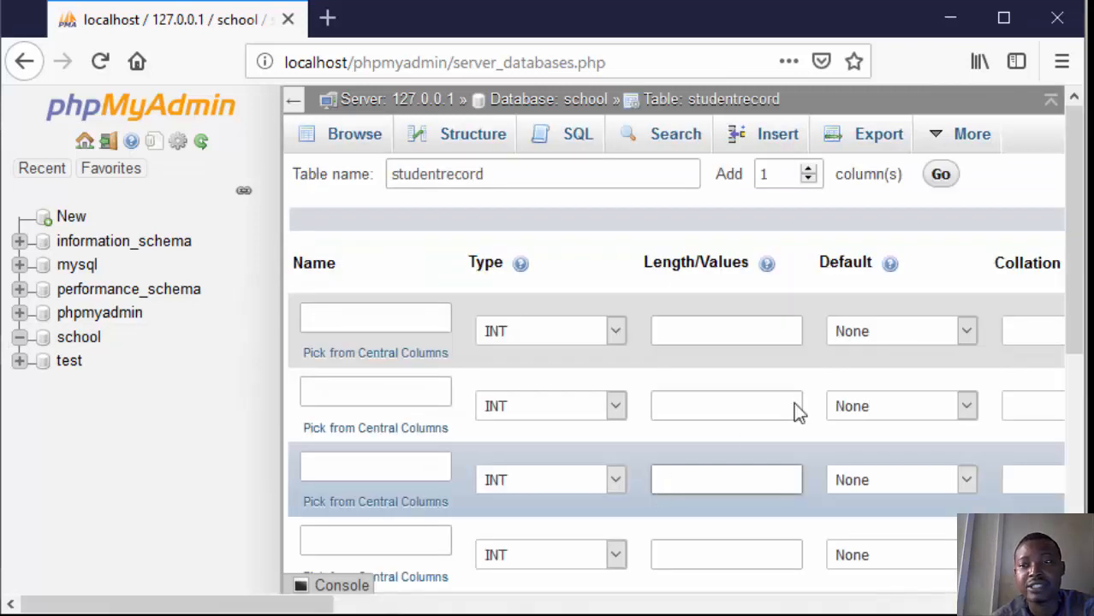
mouse_move(1076, 221)
left_mouse_down()
mouse_move(1076, 267)
mouse_move(1076, 241)
left_mouse_up()
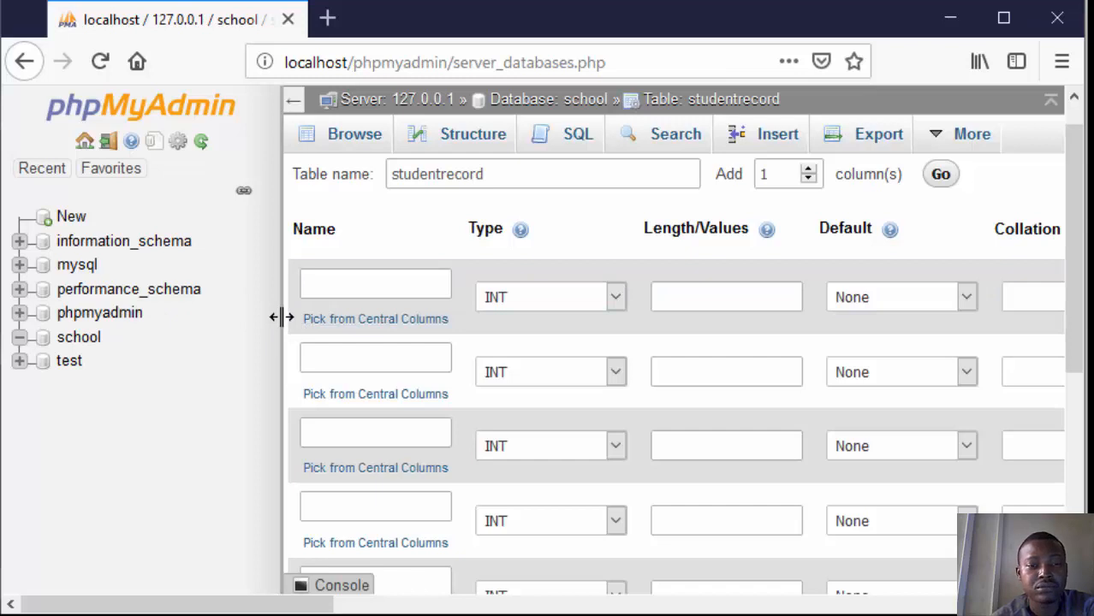
left_click_drag(282, 317, 107, 289)
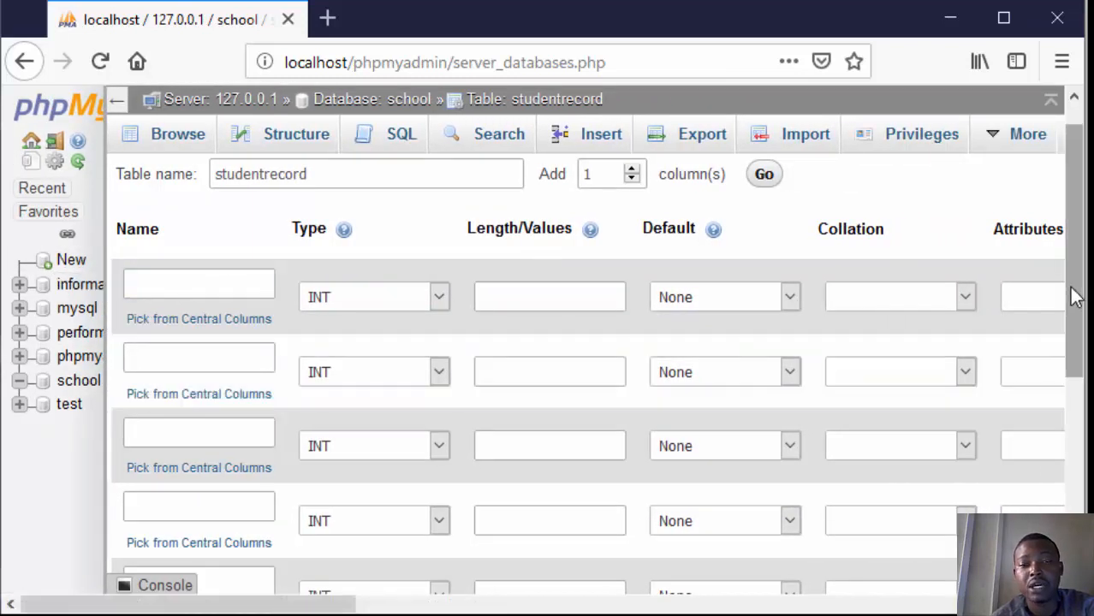
scroll(770, 317, "down", 1)
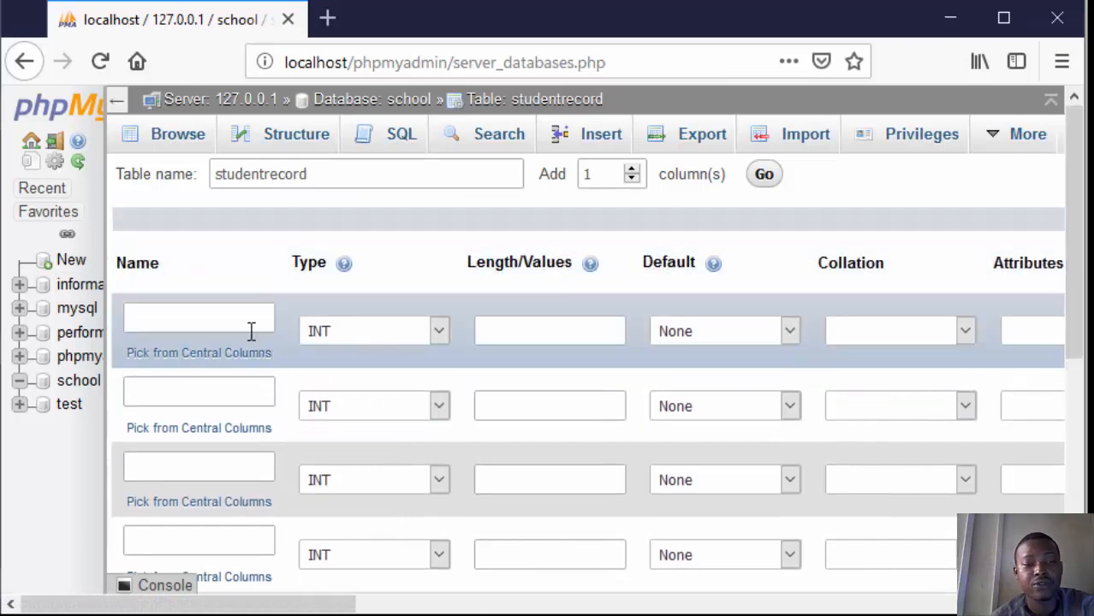
Step: Name the first three columns of the studentrecord table id, fullname and email
left_click(244, 326)
type("id")
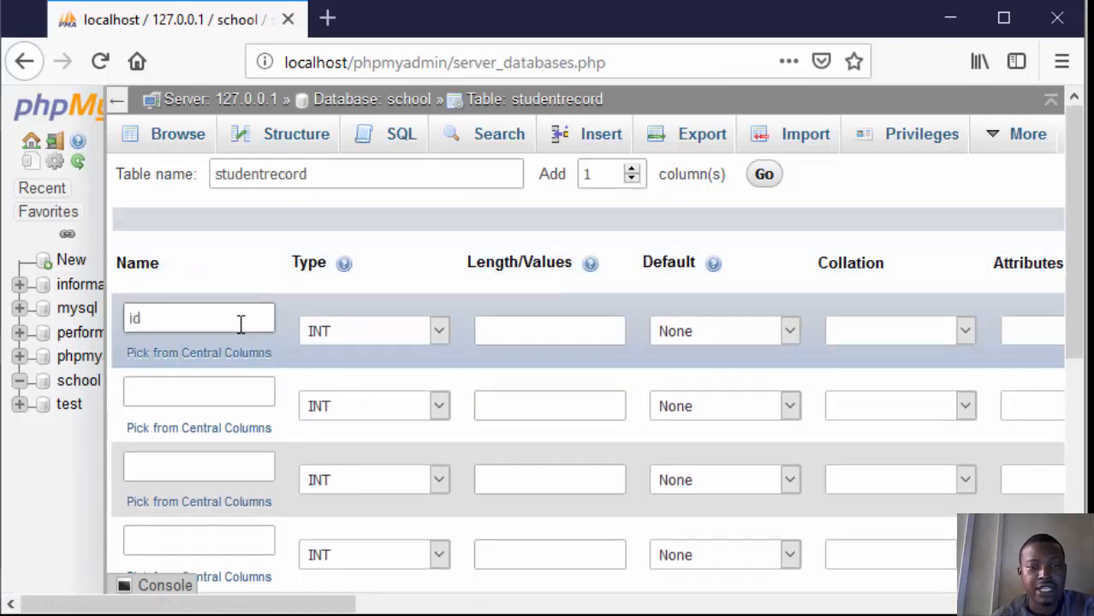
left_click(197, 392)
type("ful")
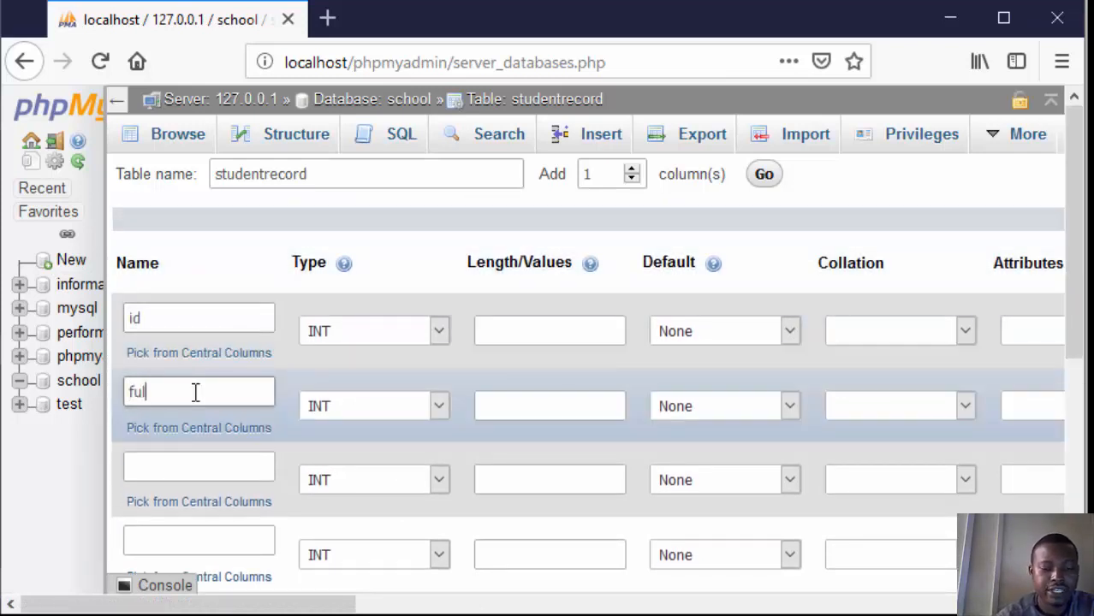
type("lname")
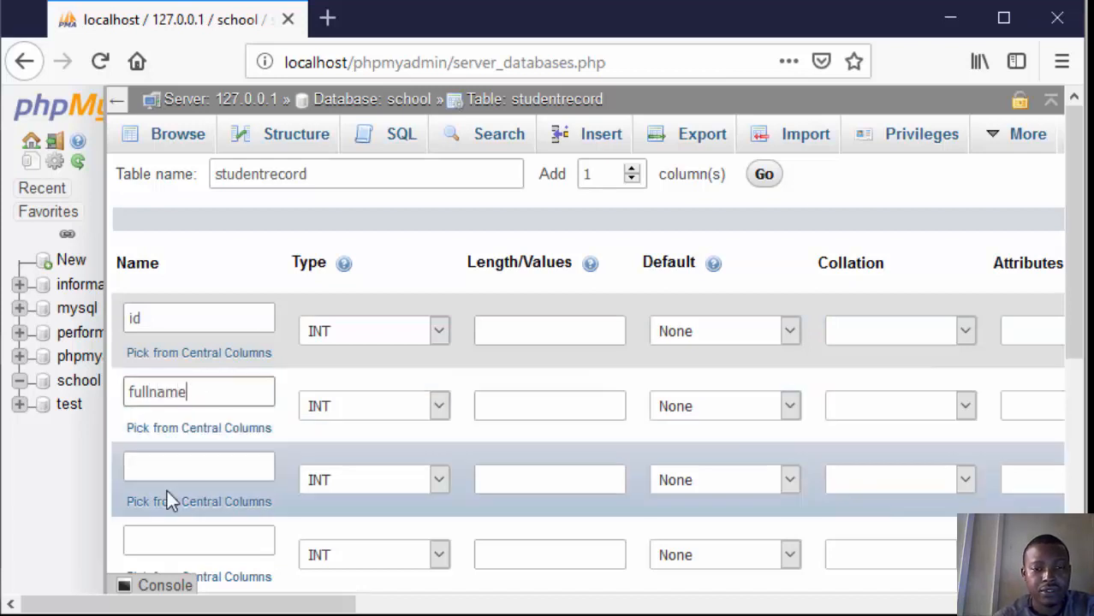
left_click(171, 466)
type("email")
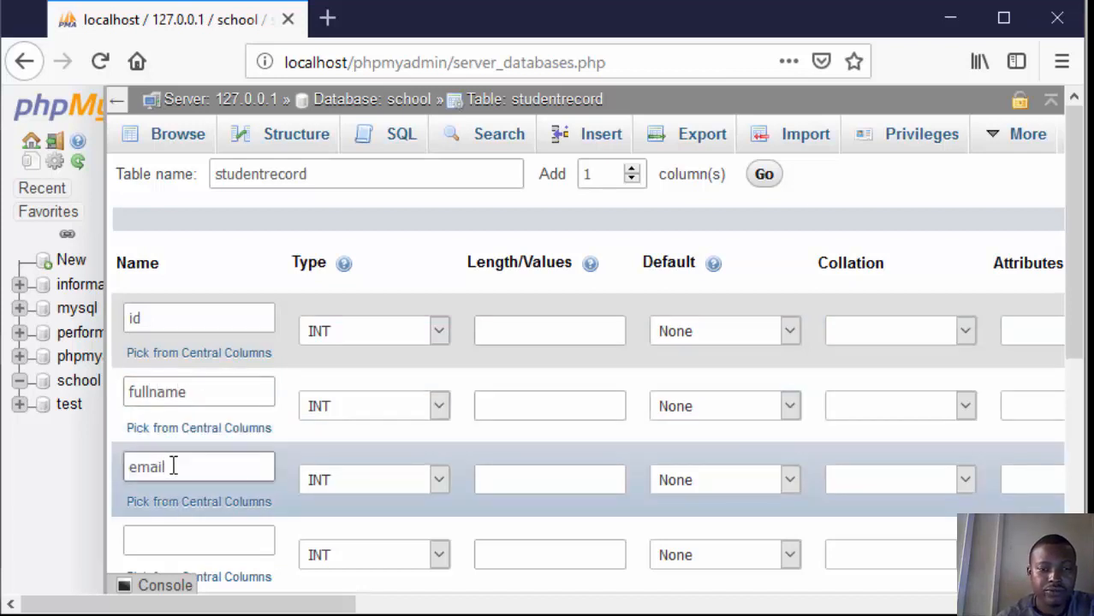
Step: Name the fourth and fifth columns of the studentrecord table phone and matricnumber
left_click(162, 535)
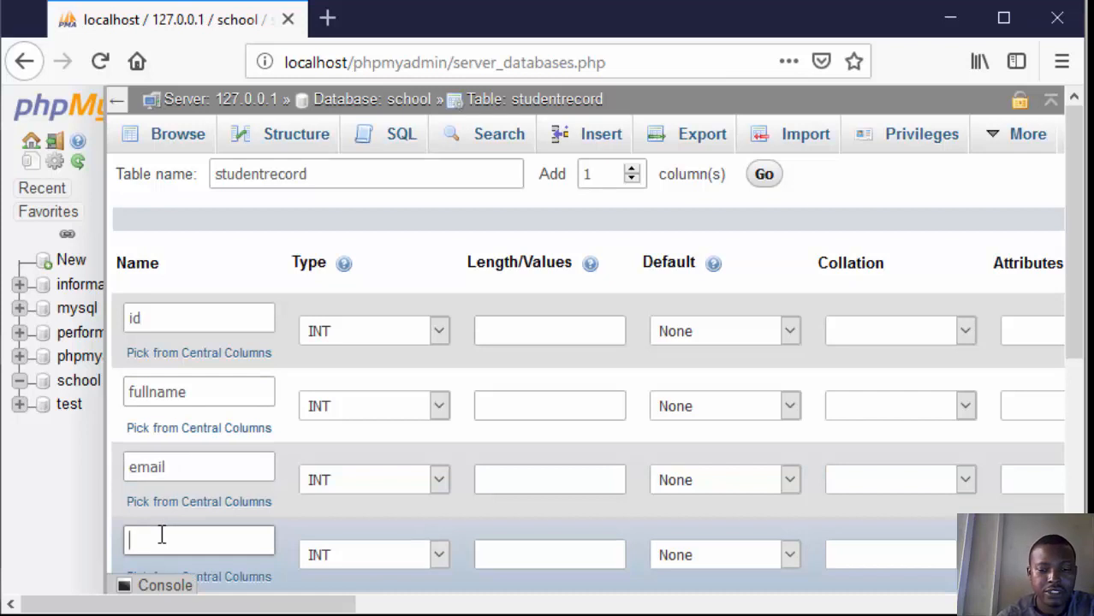
type("phone")
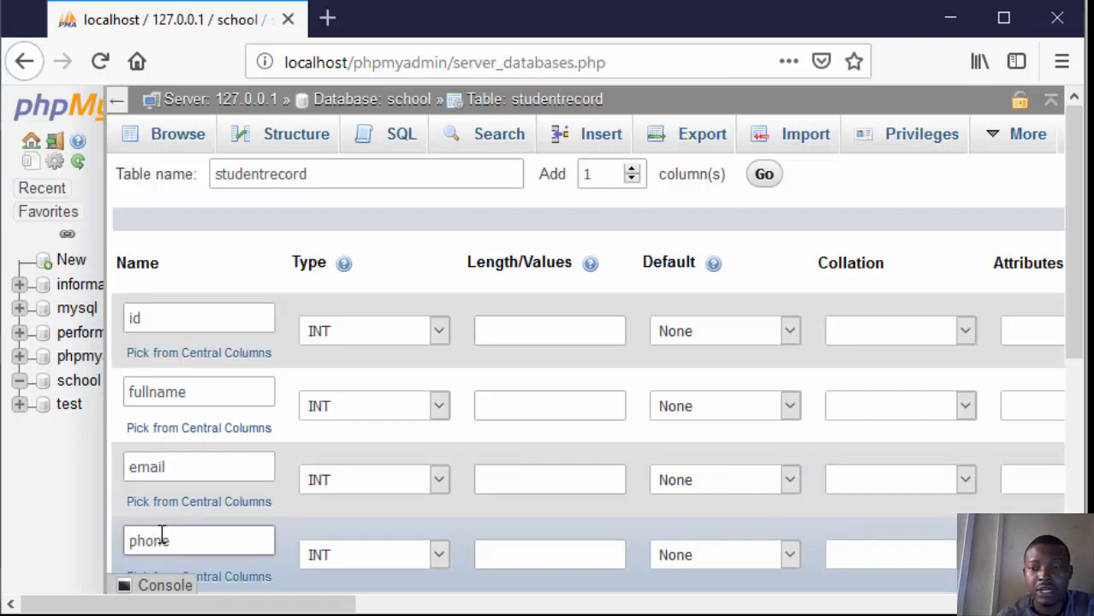
left_click_drag(1081, 264, 967, 374)
left_click(172, 451)
type("m")
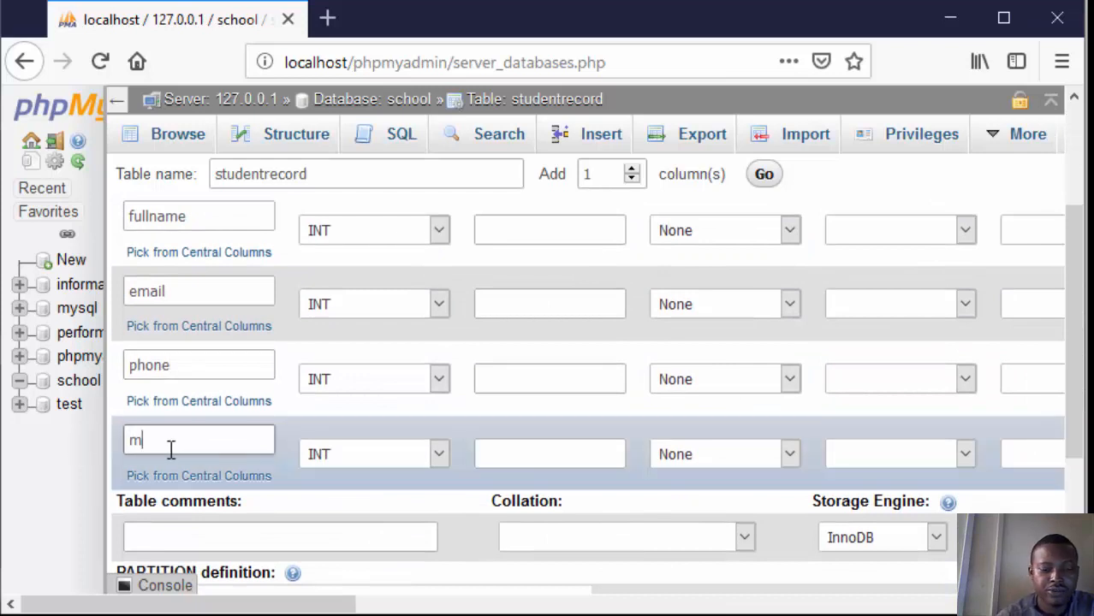
type("atricnum")
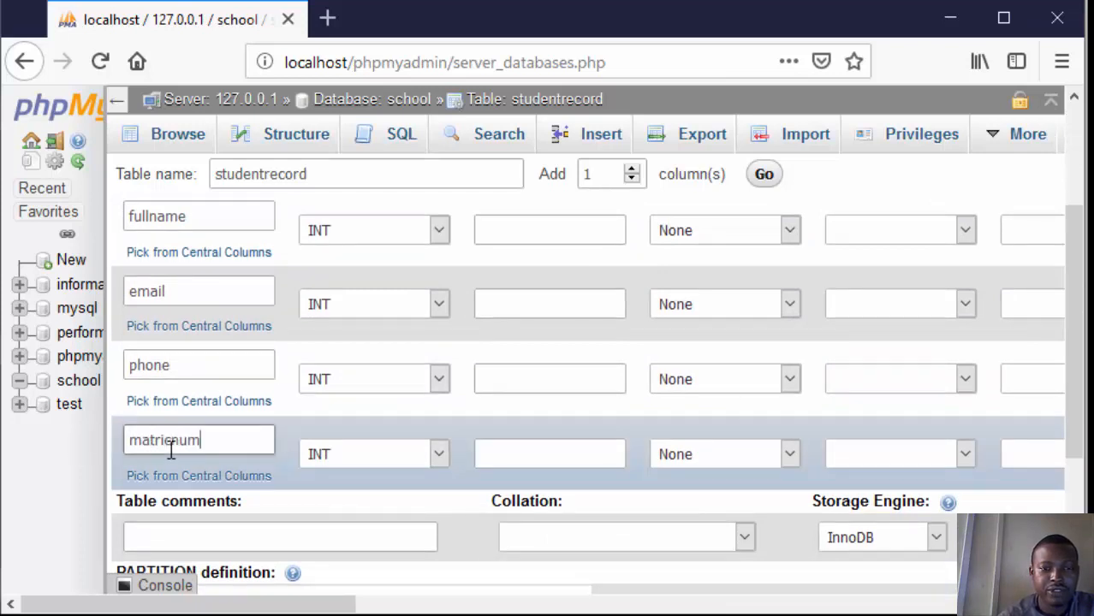
type("ber")
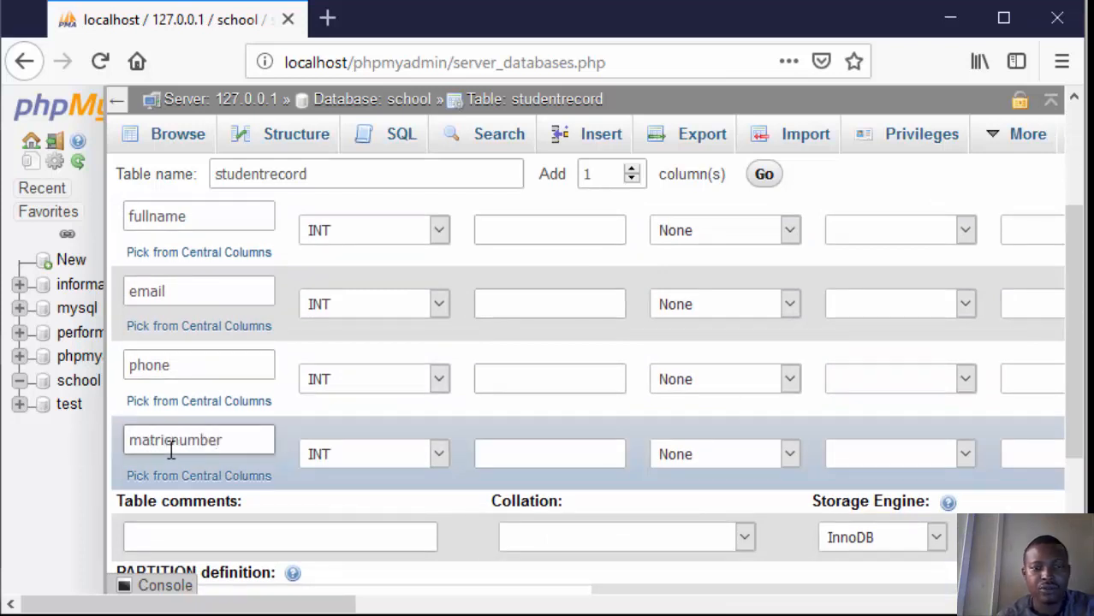
left_click(513, 455)
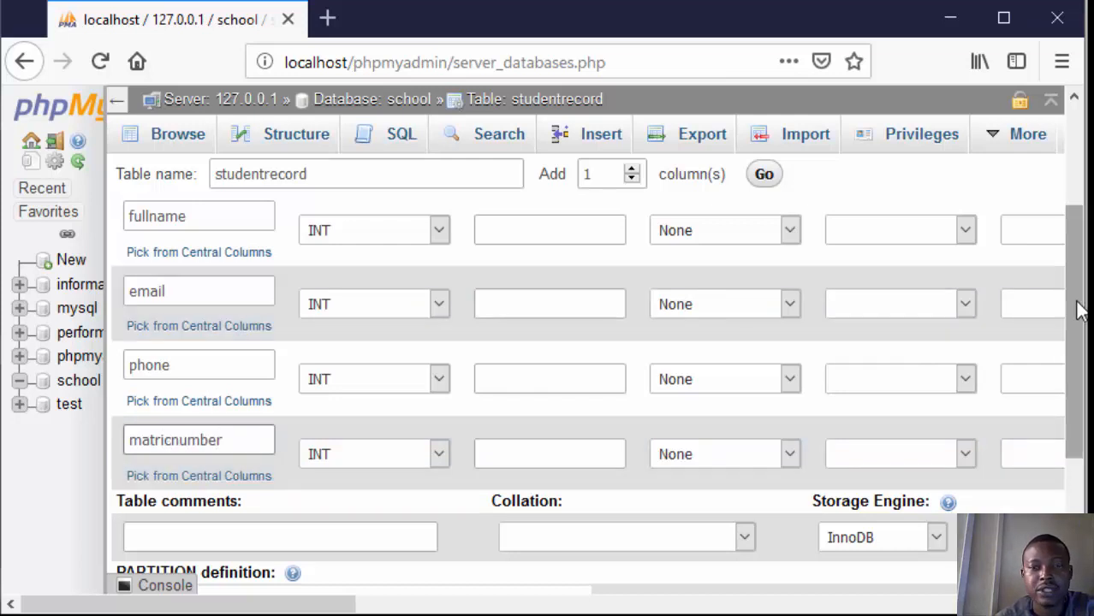
Step: Choose INT as the data type of the id column and set its length to 11
scroll(1076, 257, "up", 3)
scroll(1076, 233, "up", 1)
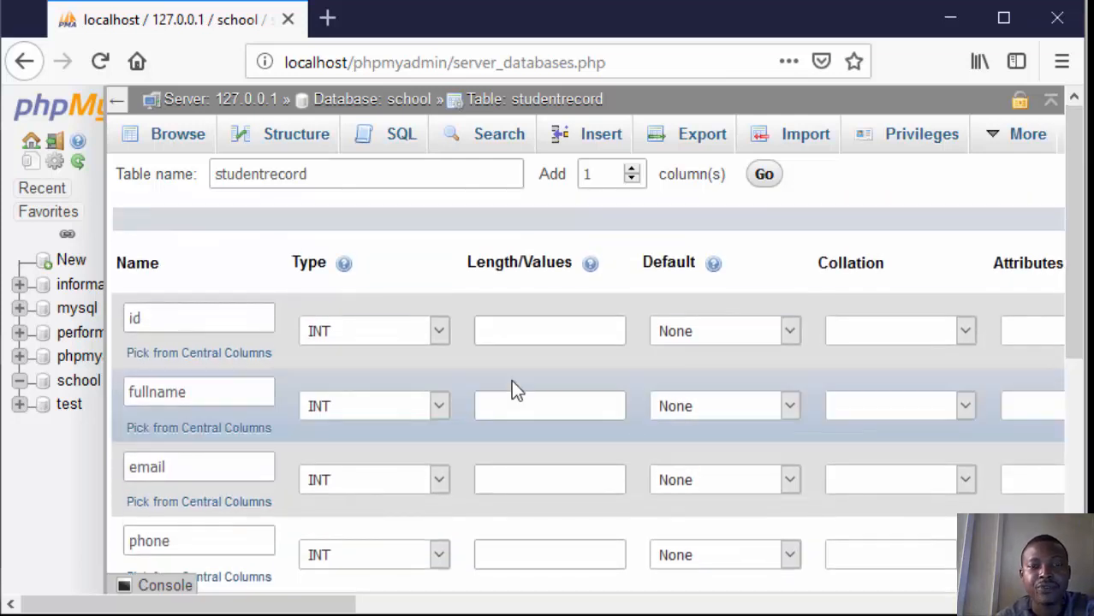
left_click(420, 330)
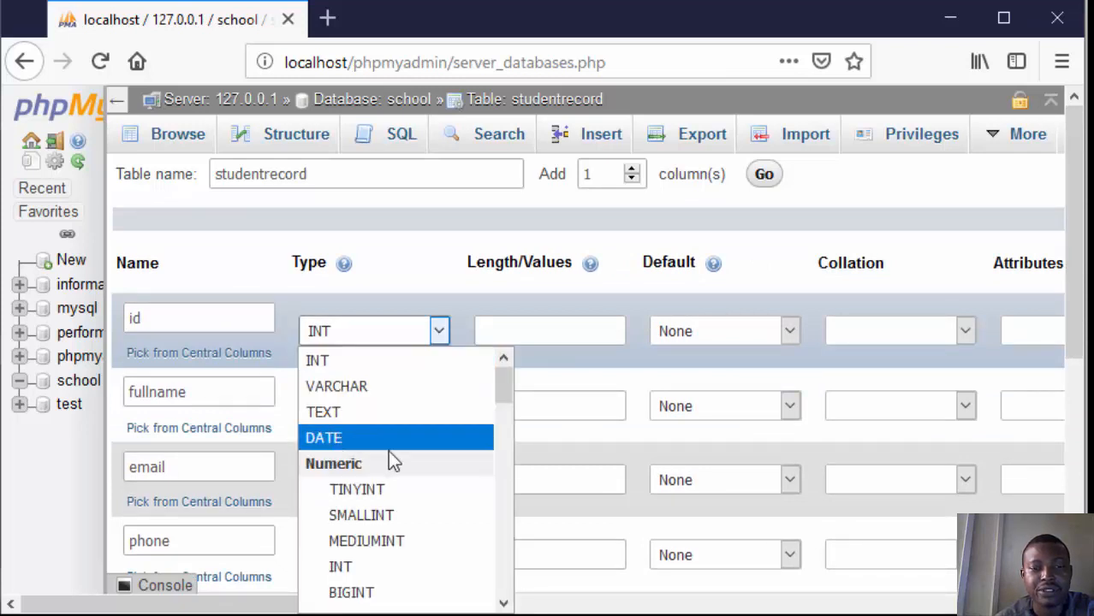
left_click(352, 360)
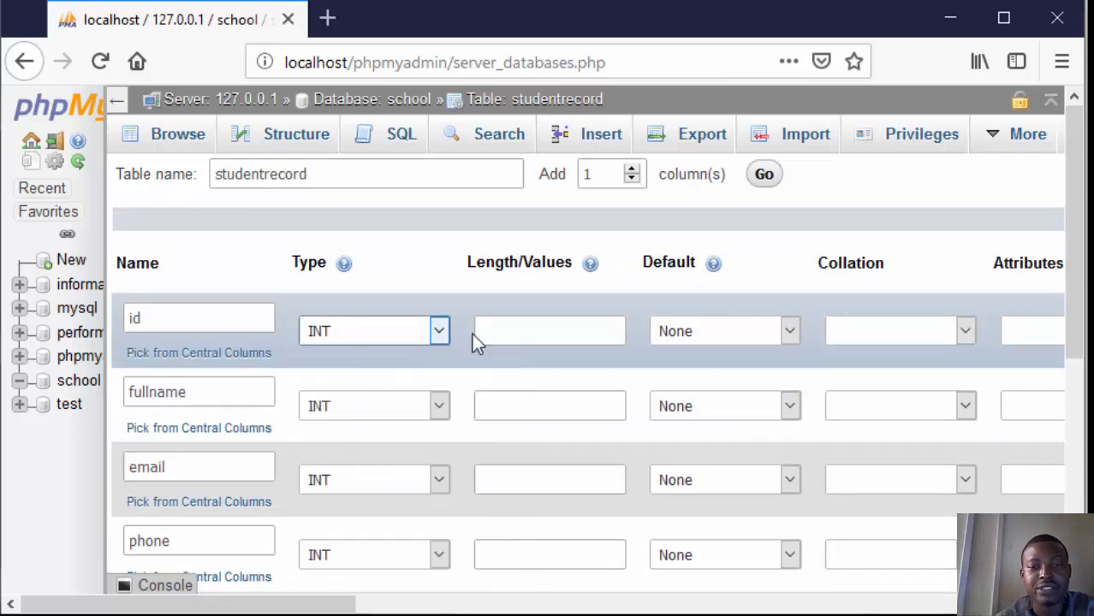
left_click(528, 330)
type("11")
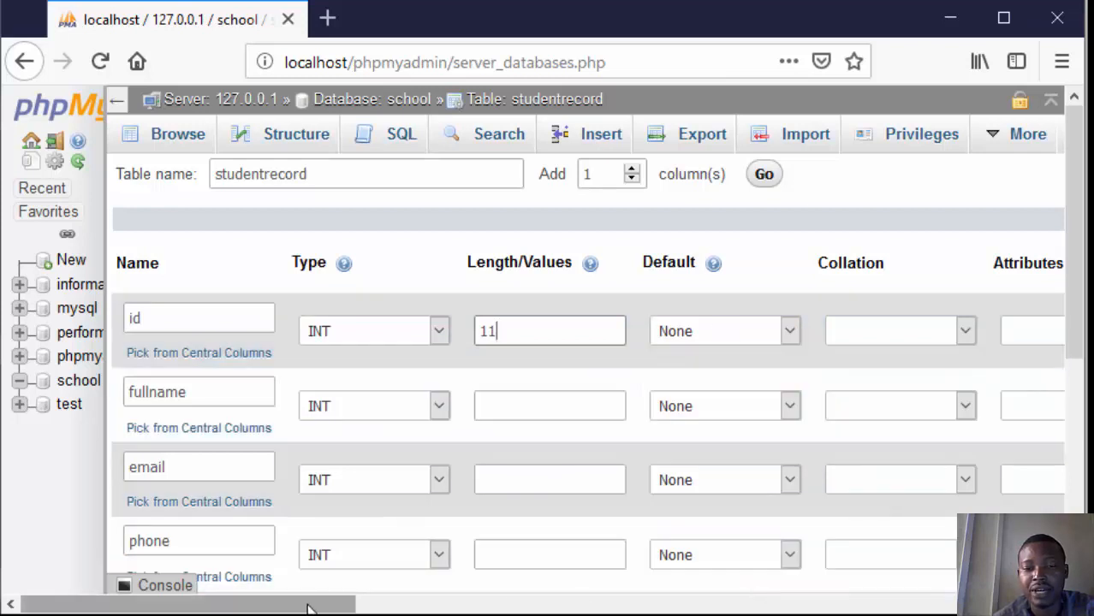
Step: Enable auto increment for the id column and accept it as the PRIMARY index
left_click_drag(308, 605, 650, 576)
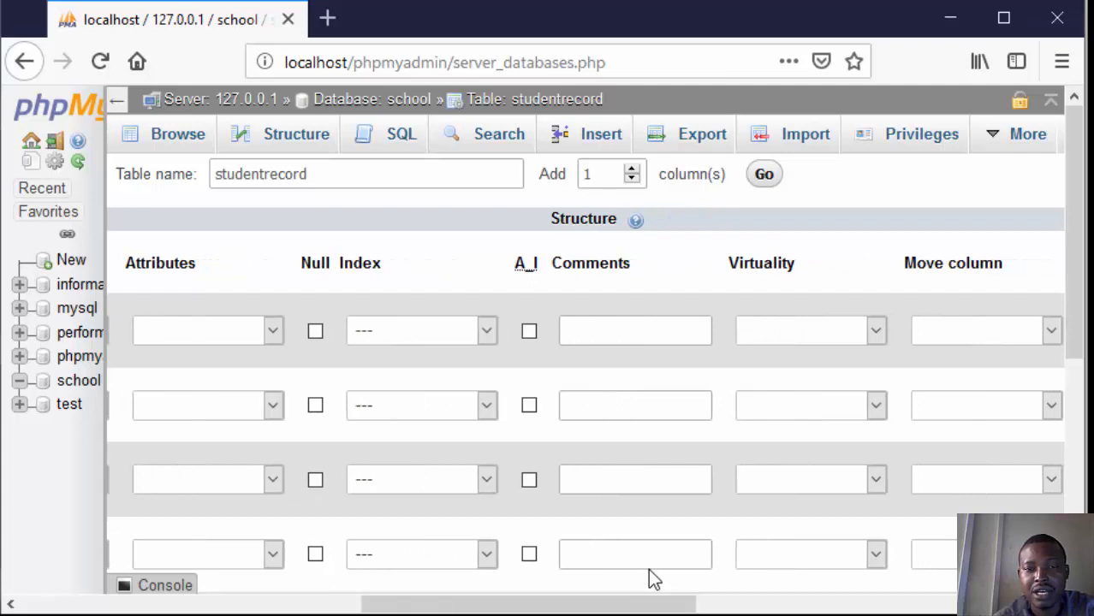
left_click(529, 331)
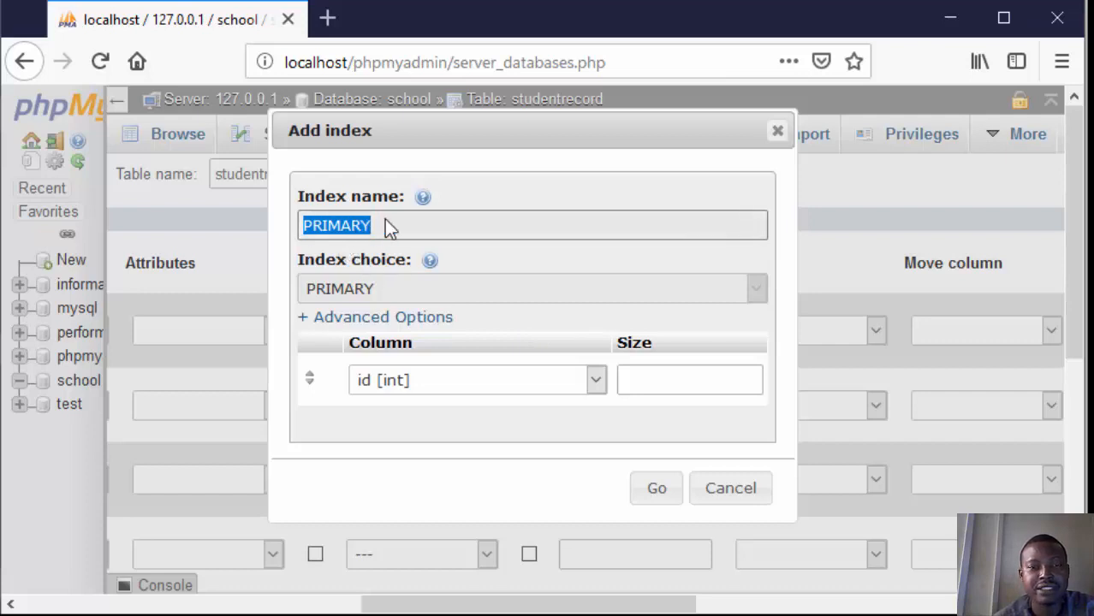
left_click(673, 495)
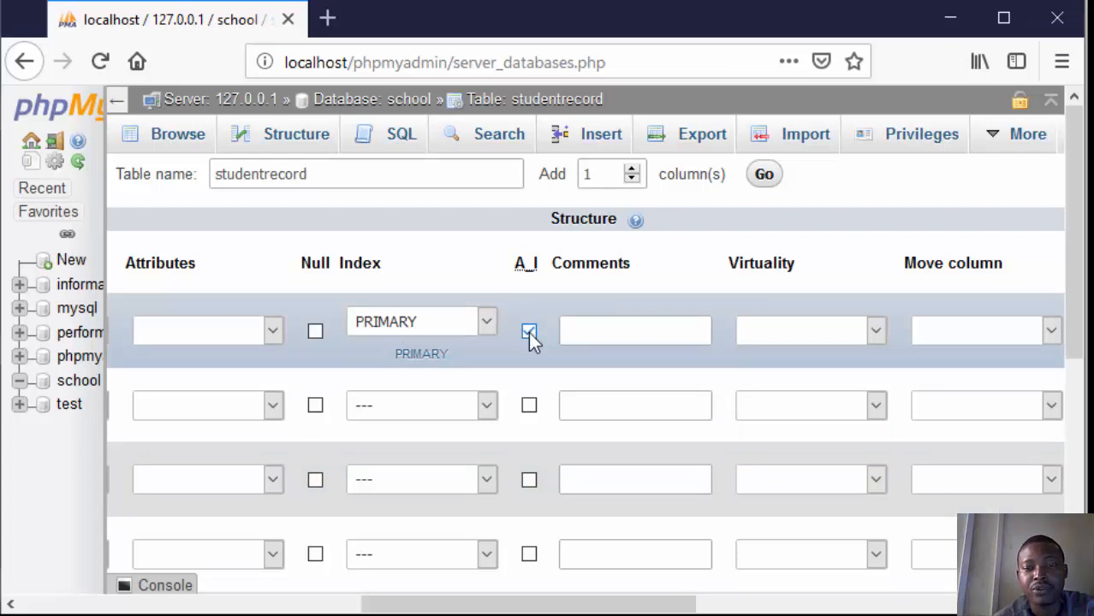
left_click_drag(578, 607, 520, 586)
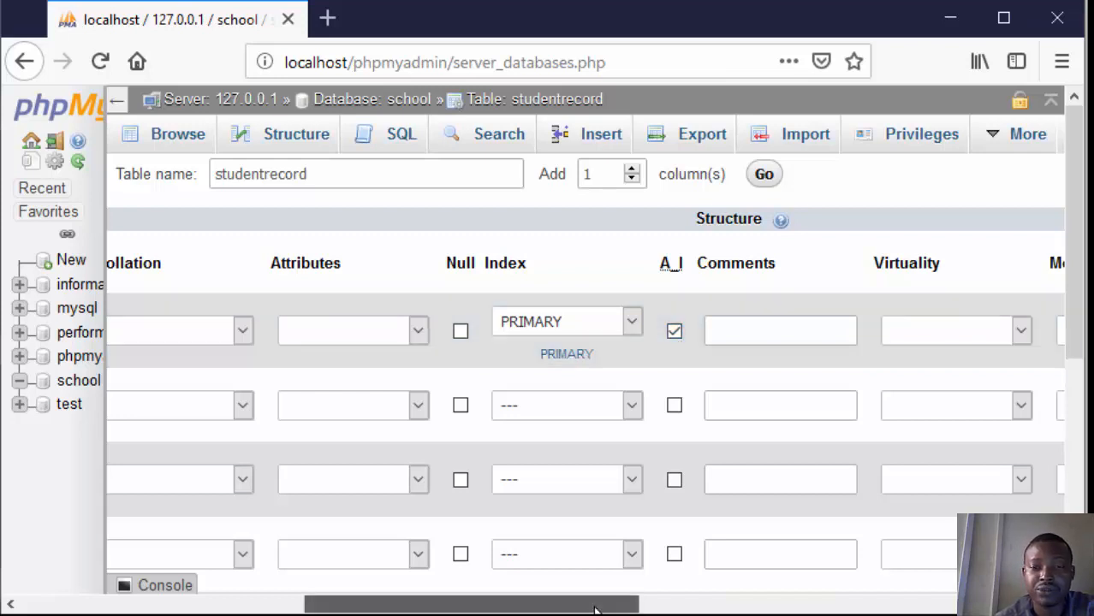
left_click_drag(597, 606, 174, 548)
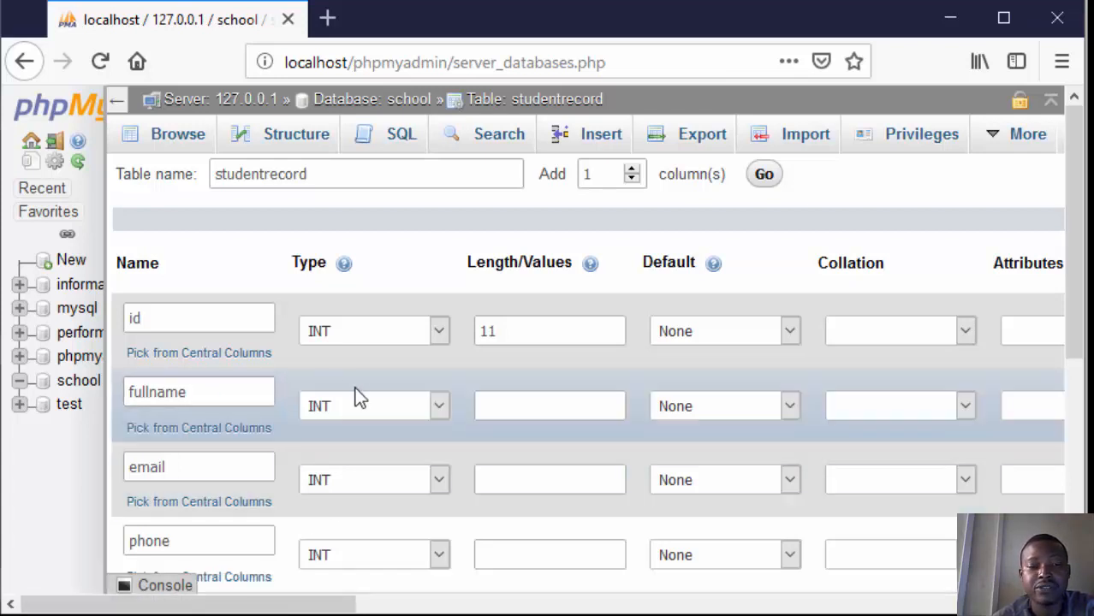
Step: Set both the fullname and email columns to the VARCHAR data type with a length of 120
left_click(363, 406)
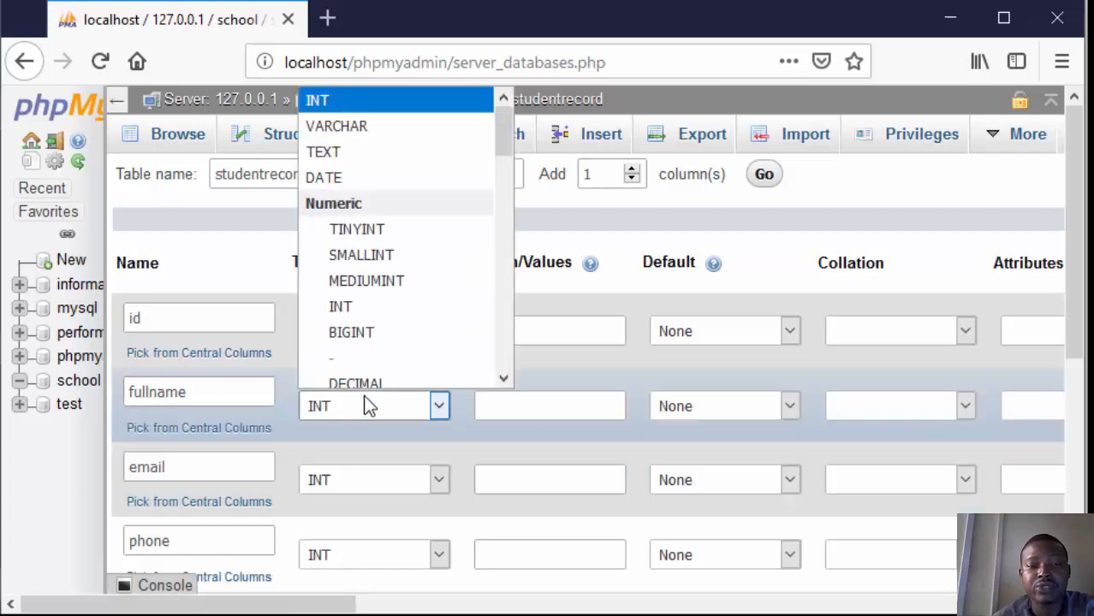
left_click(355, 137)
left_click(548, 405)
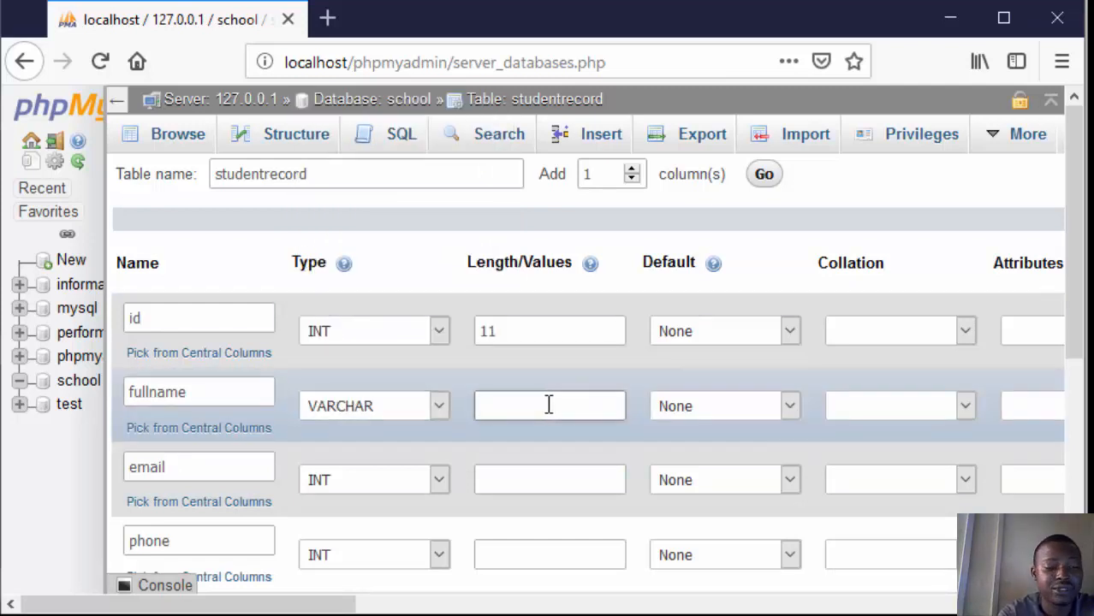
type("120")
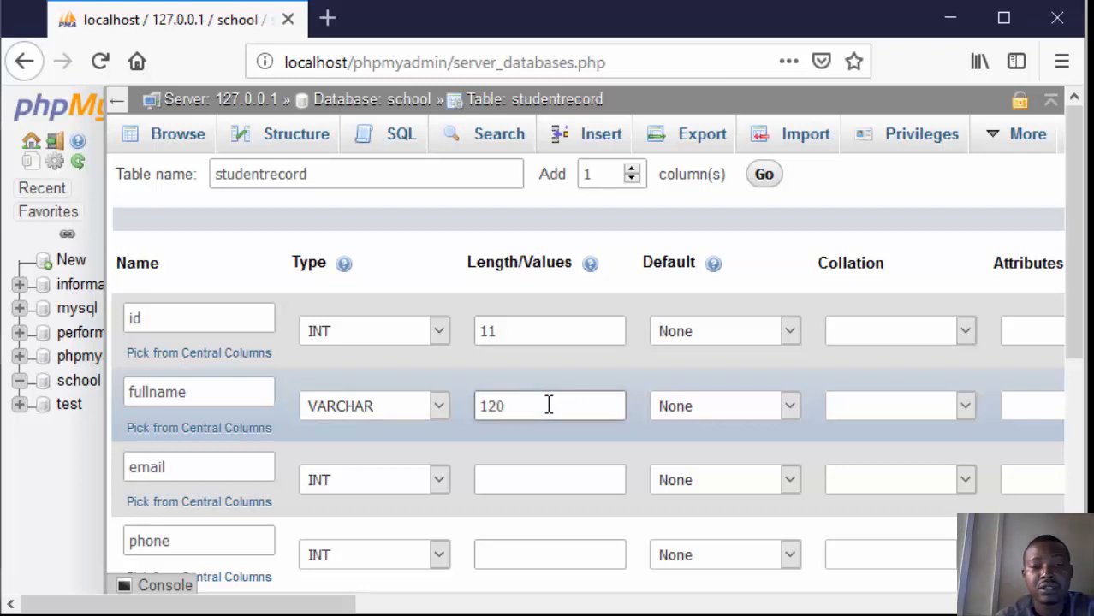
left_click(346, 485)
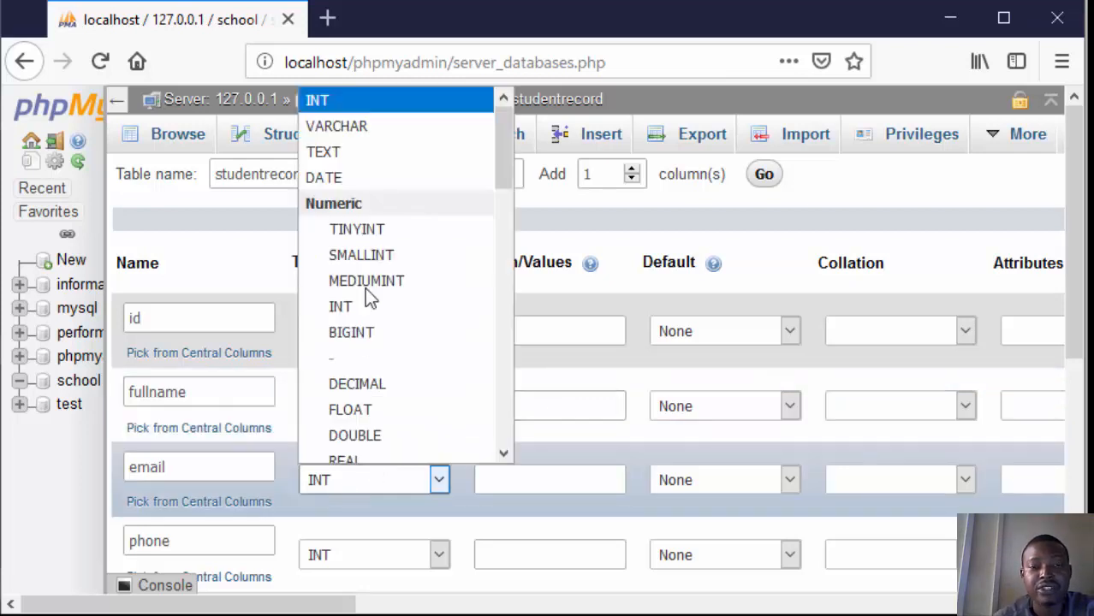
left_click(336, 118)
left_click(518, 484)
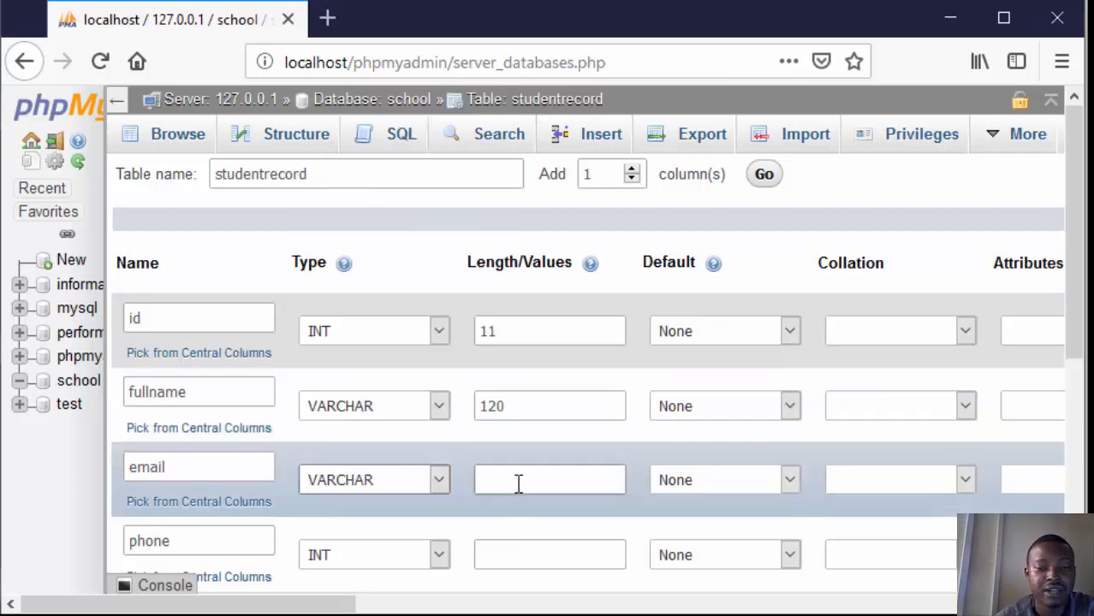
type("120")
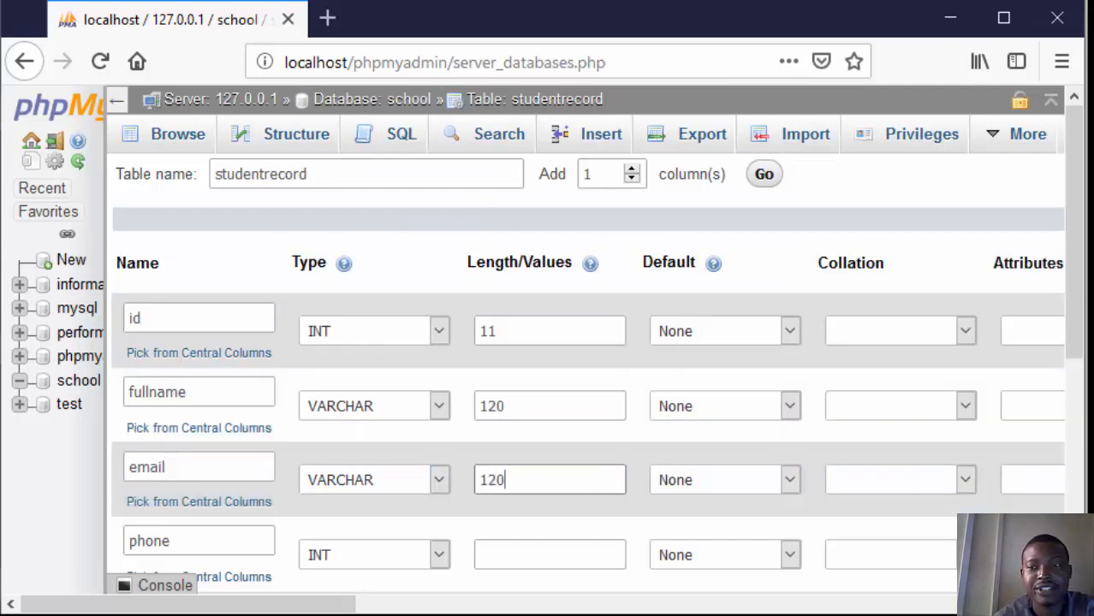
Step: Choose VARCHAR as the data type of the phone column and set its length to 14
left_click_drag(1077, 308, 1077, 404)
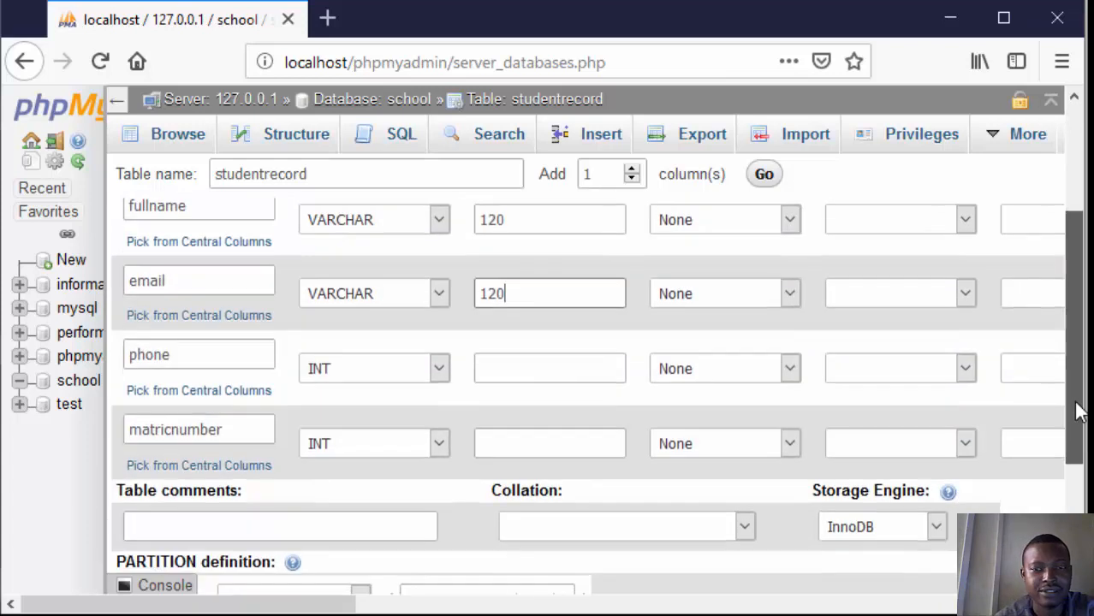
left_click(537, 377)
left_click(510, 291)
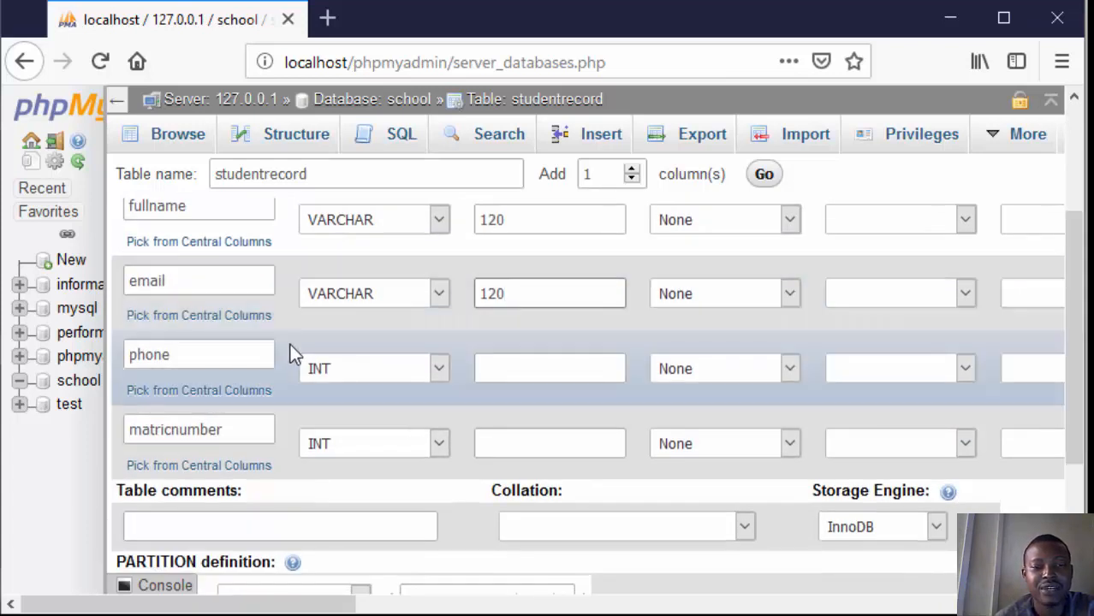
left_click(403, 370)
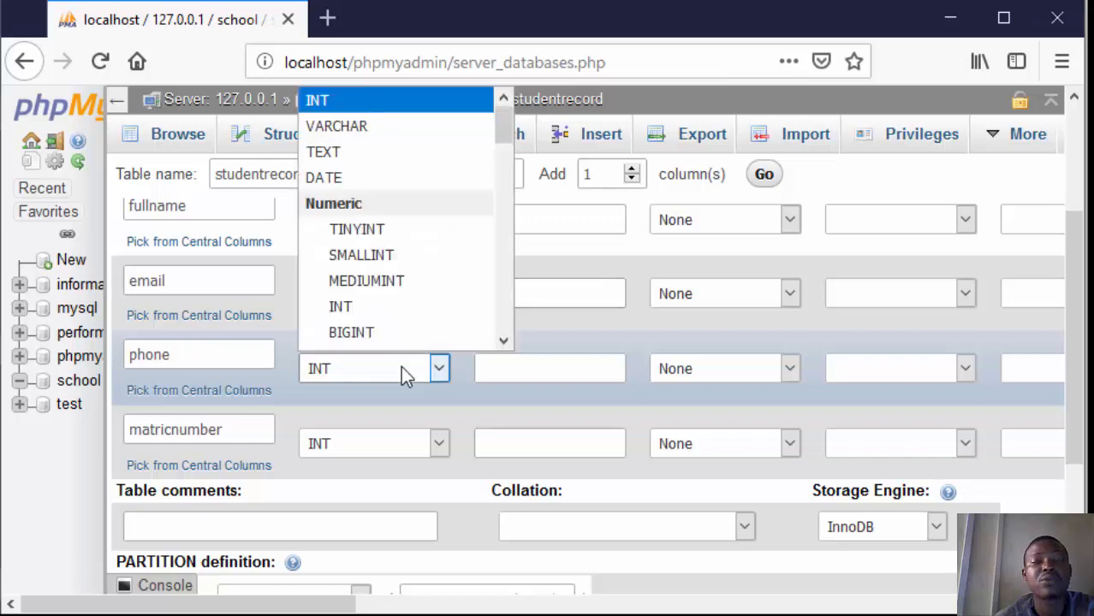
left_click(356, 126)
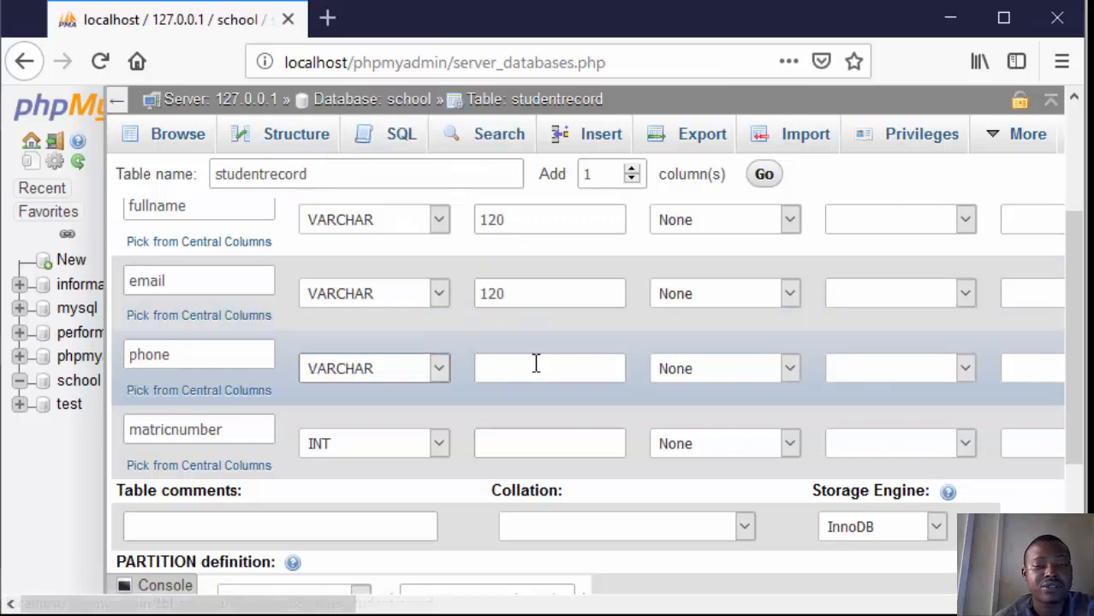
left_click(536, 370)
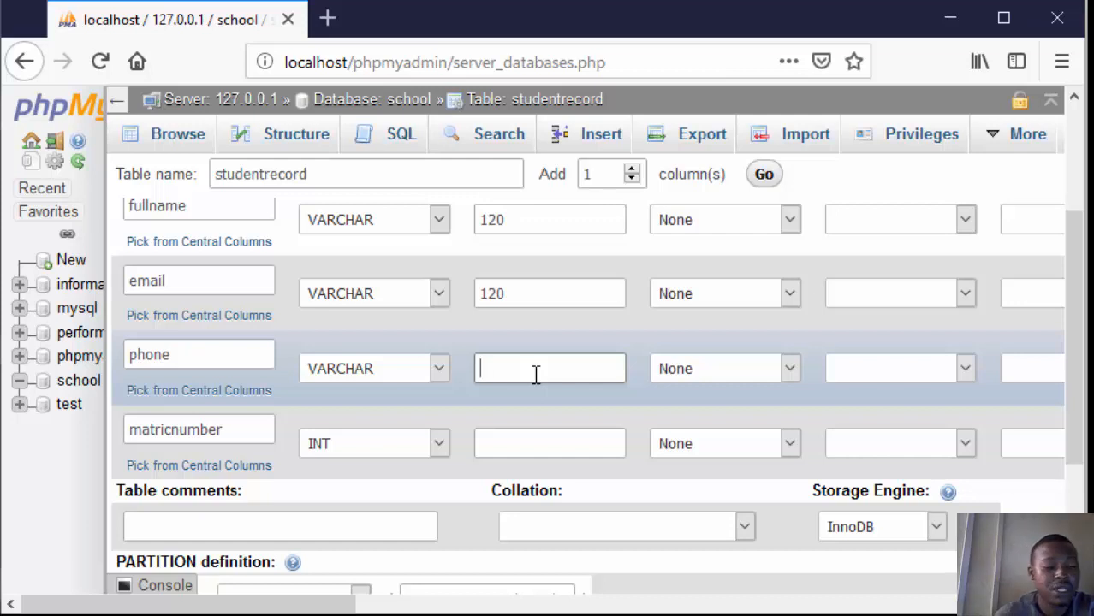
type("14")
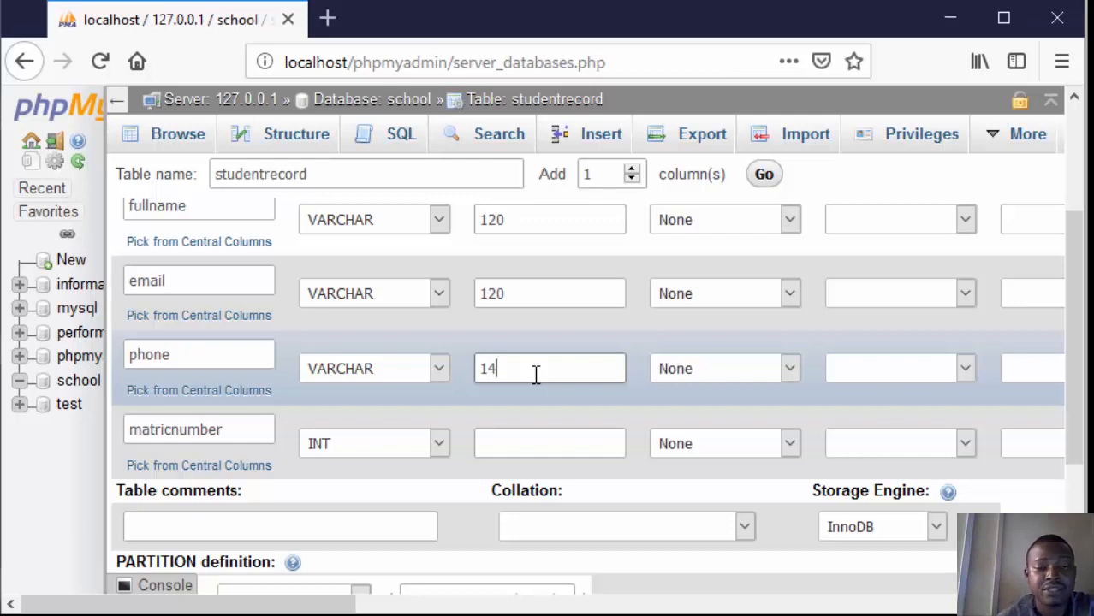
Step: Choose VARCHAR as the data type of the matricnumber column and set its length to 20
left_click(352, 445)
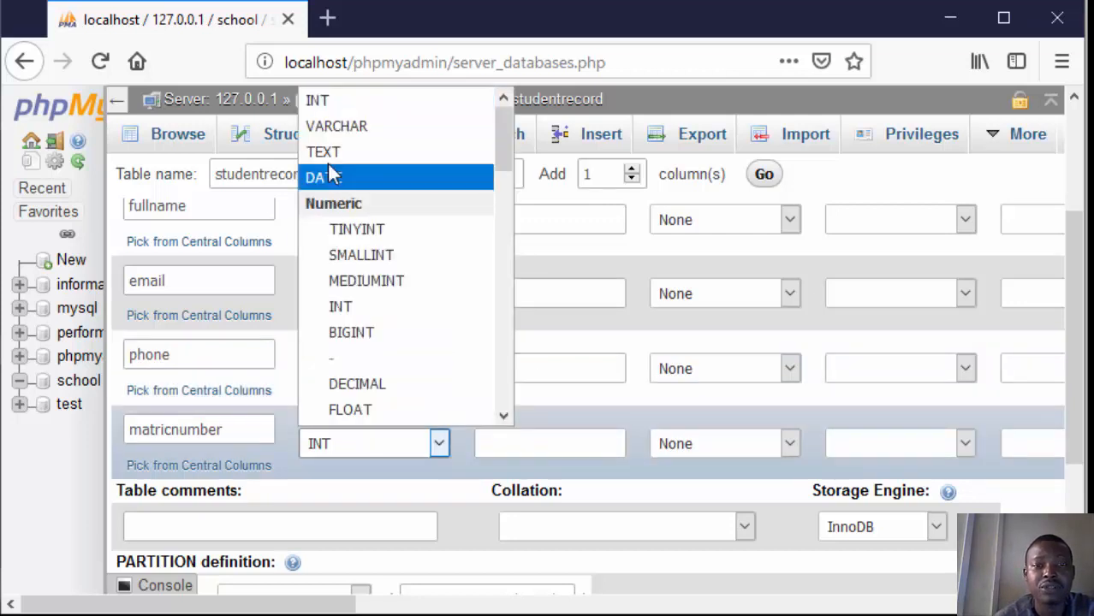
left_click(338, 126)
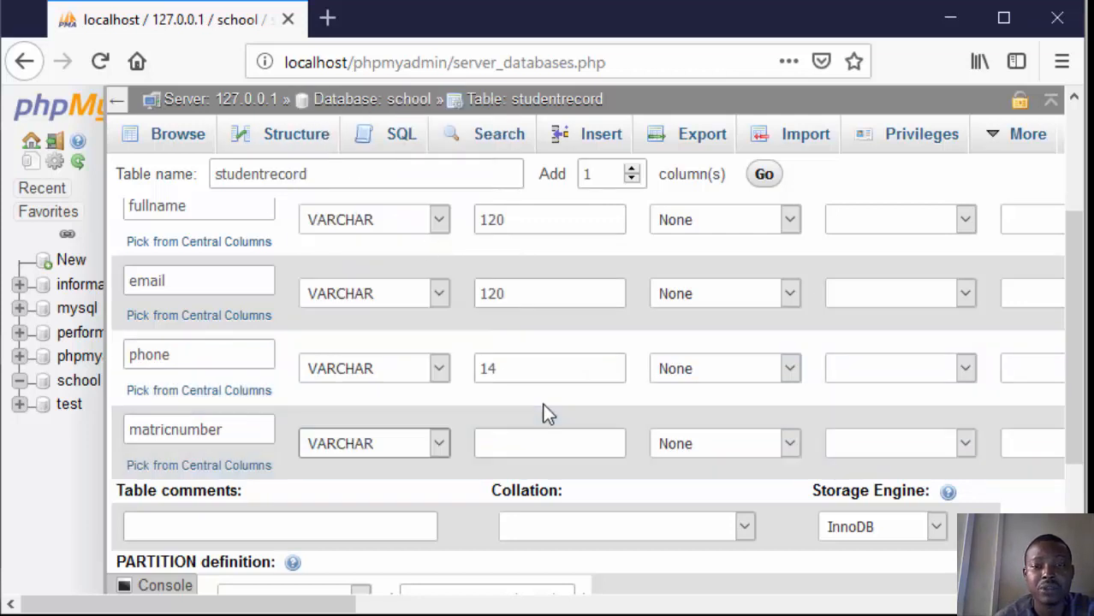
left_click(517, 447)
type("20")
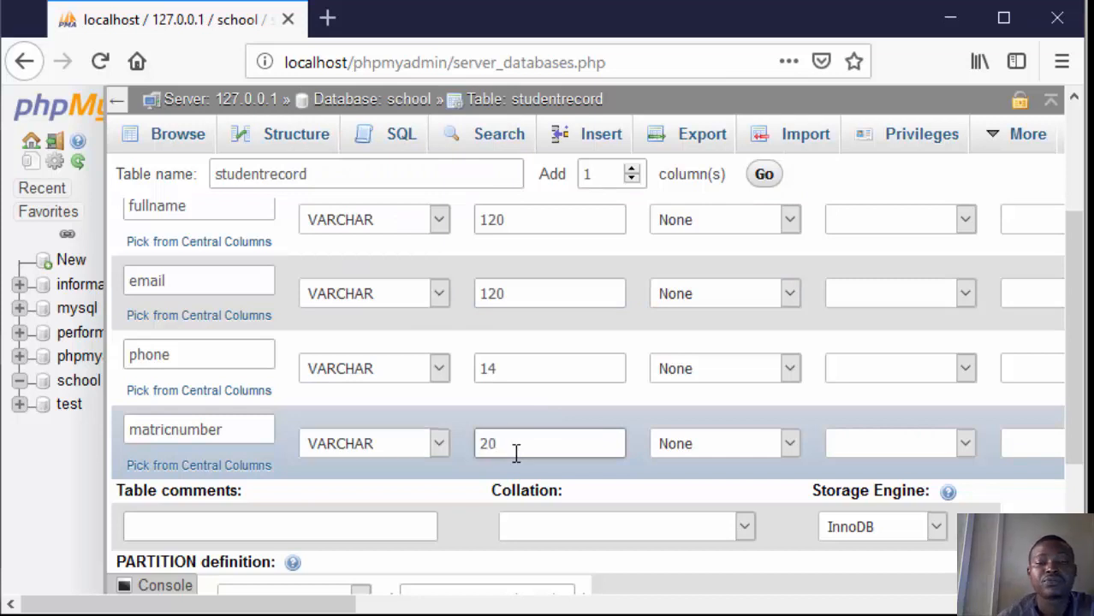
Step: Change the length of the matricnumber column to 14
left_click_drag(514, 451, 473, 448)
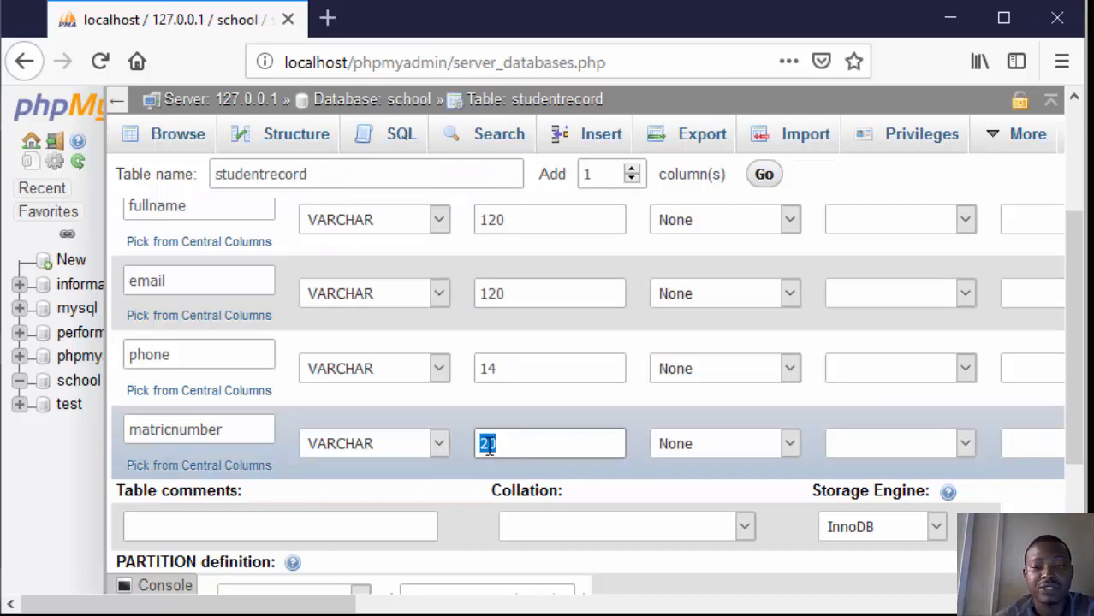
left_click(489, 446)
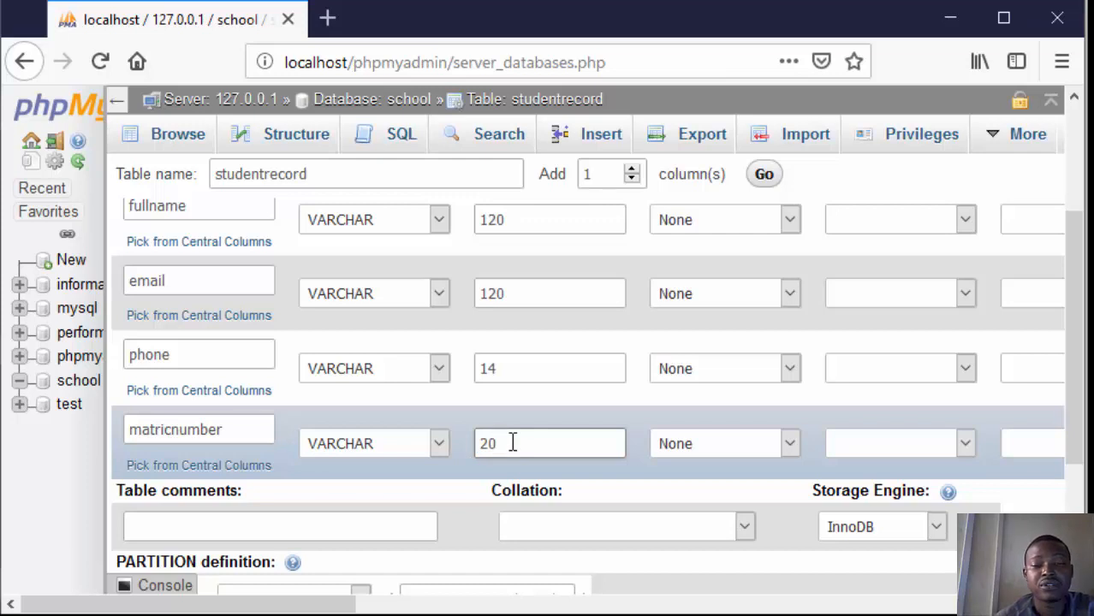
key("BackSpace")
key("BackSpace")
type("14")
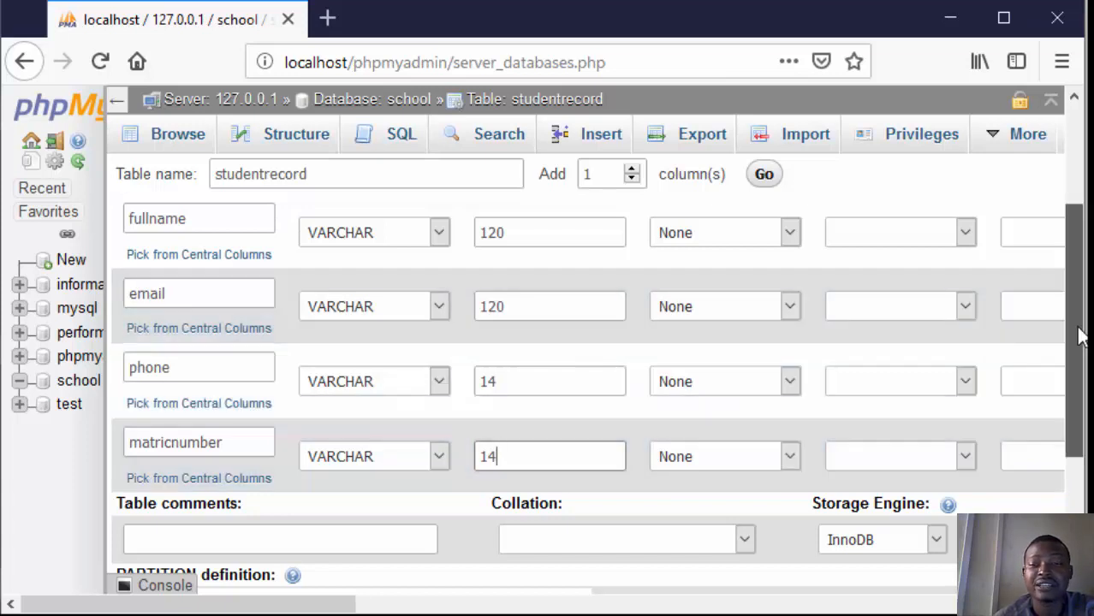
Step: Save the studentrecord table definition to create the table in the school database
left_click_drag(1080, 336, 1080, 394)
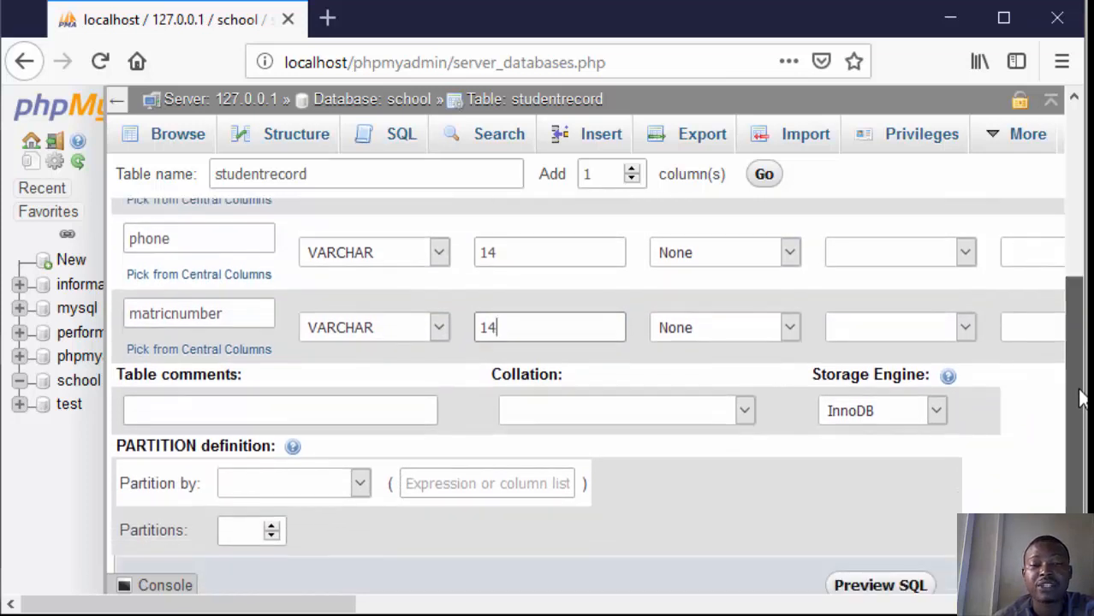
left_click_drag(1079, 396, 1057, 231)
scroll(1064, 239, "down", 5)
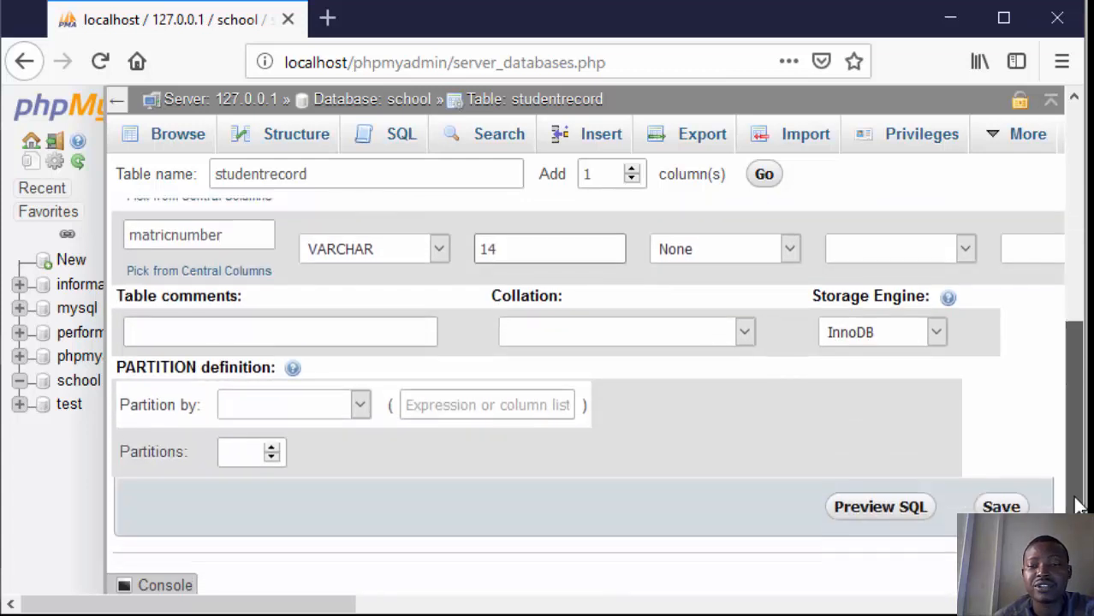
left_click(999, 507)
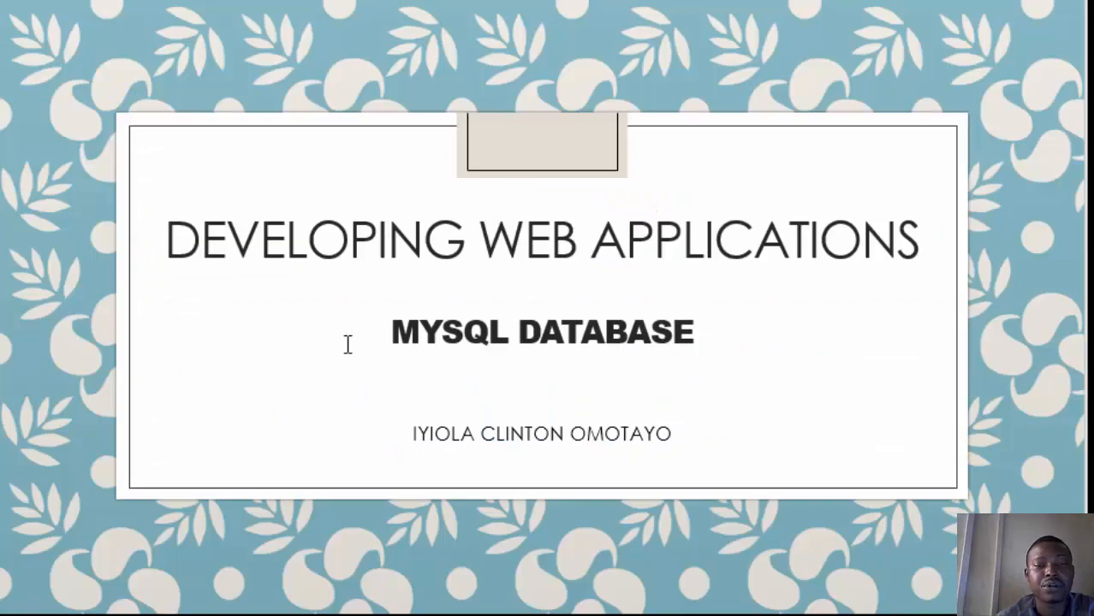
key("Right")
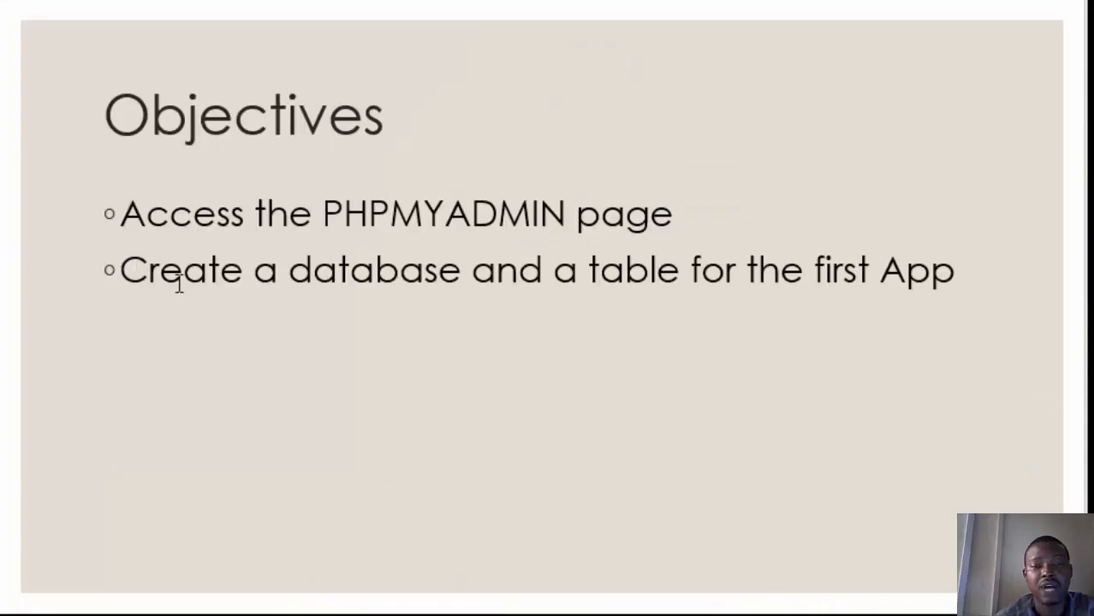